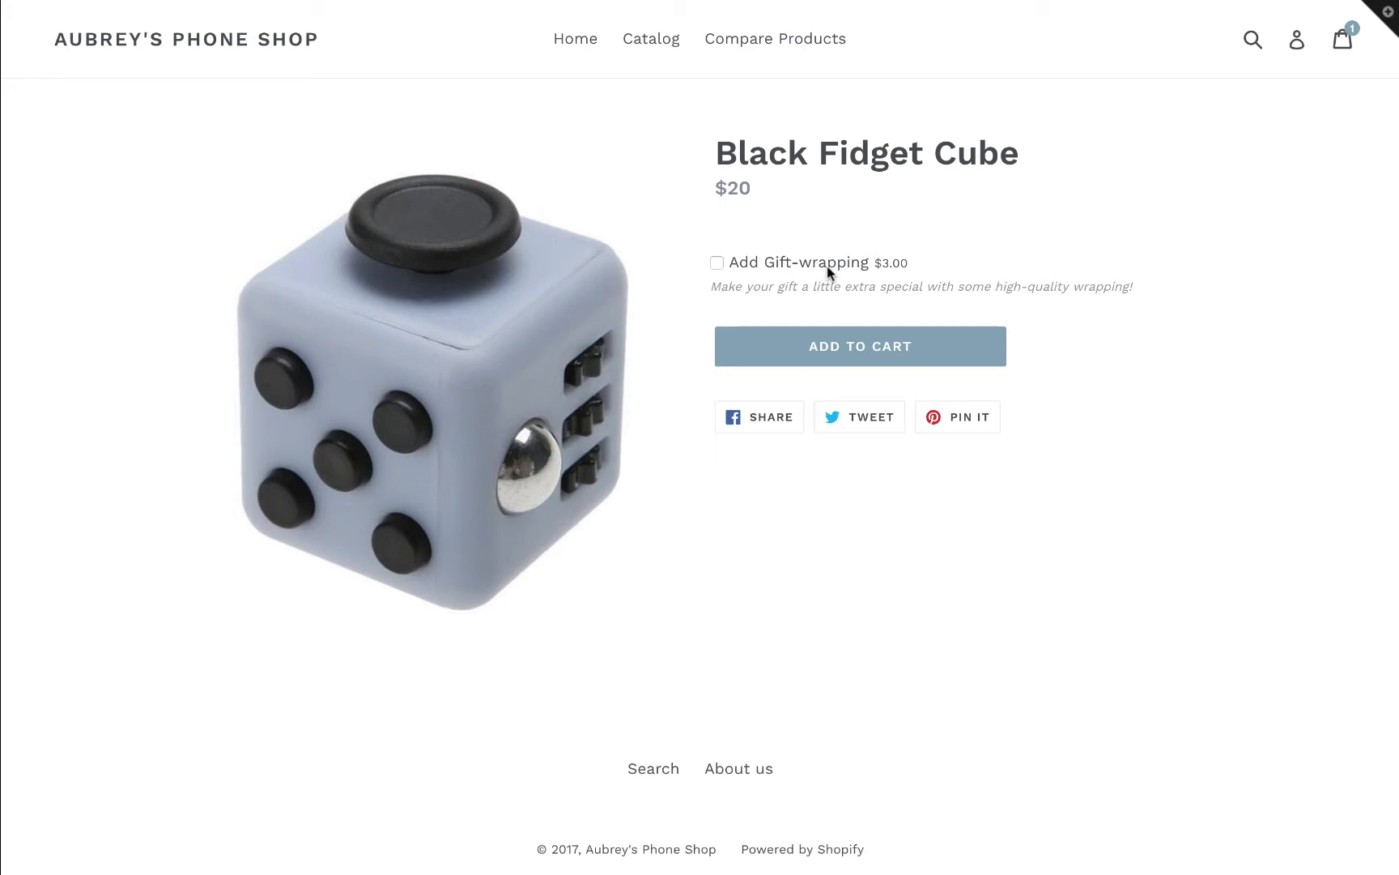
Select gift-wrapping for the Black Fidget Cube and proceed from the cart to checkout.
{"action": "left_click", "coordinate": [718, 260]}
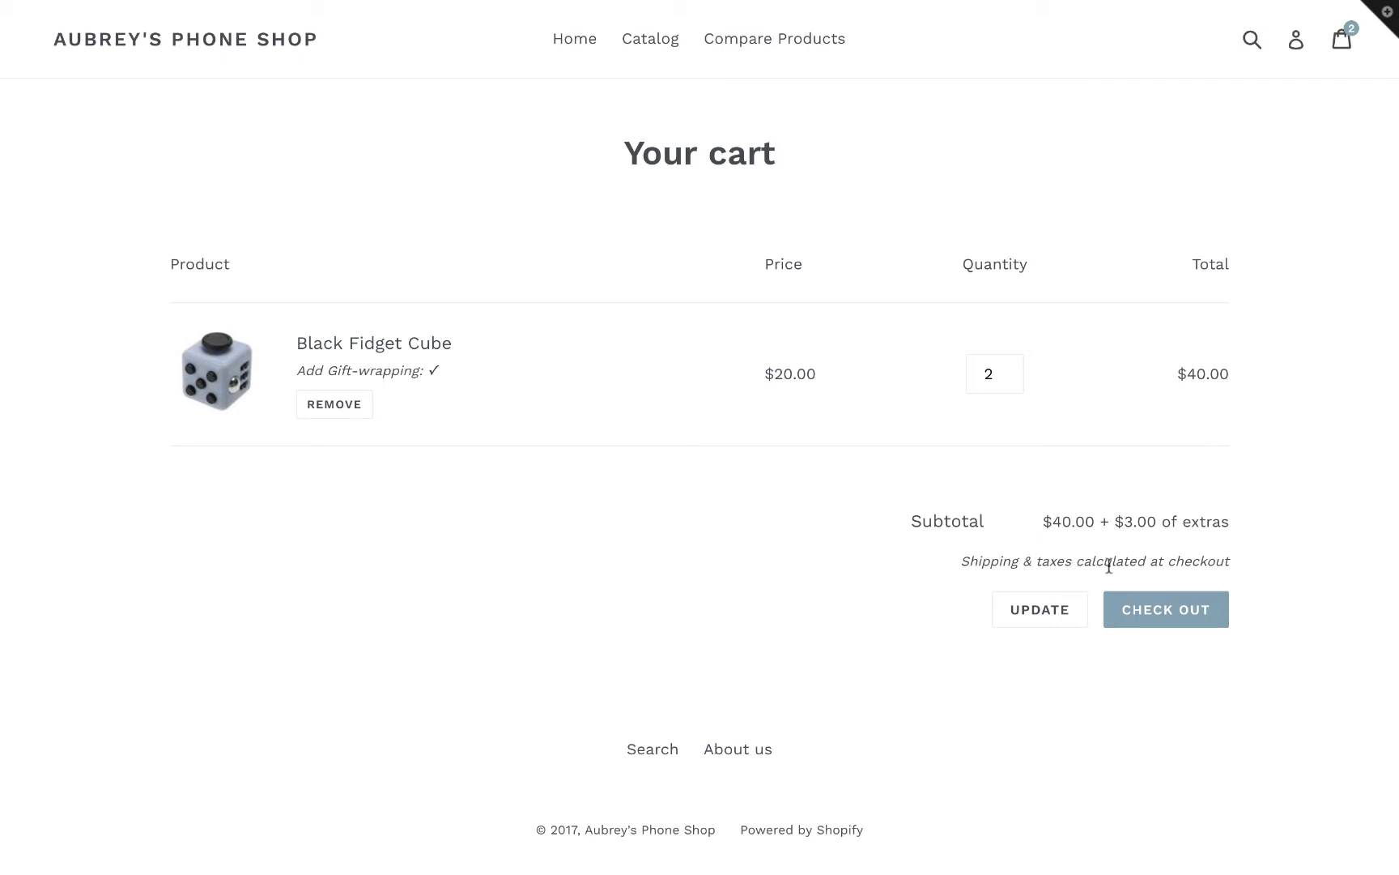
{"action": "left_click", "coordinate": [1142, 606]}
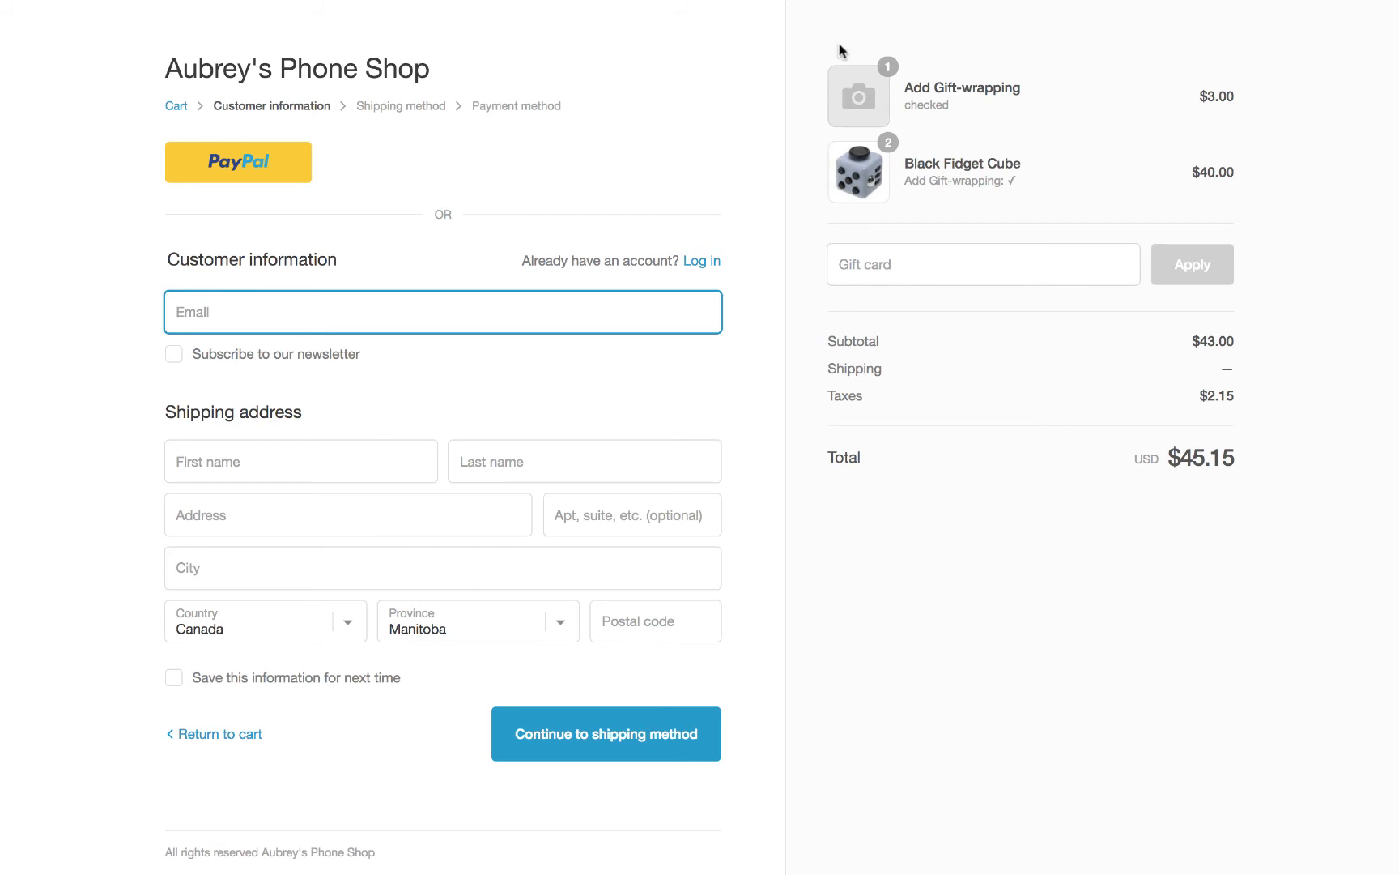
In the Product Options by Bold app, create a new option set named "Gift-wrapping eligible products".
{"action": "mouse_move", "coordinate": [1039, 3]}
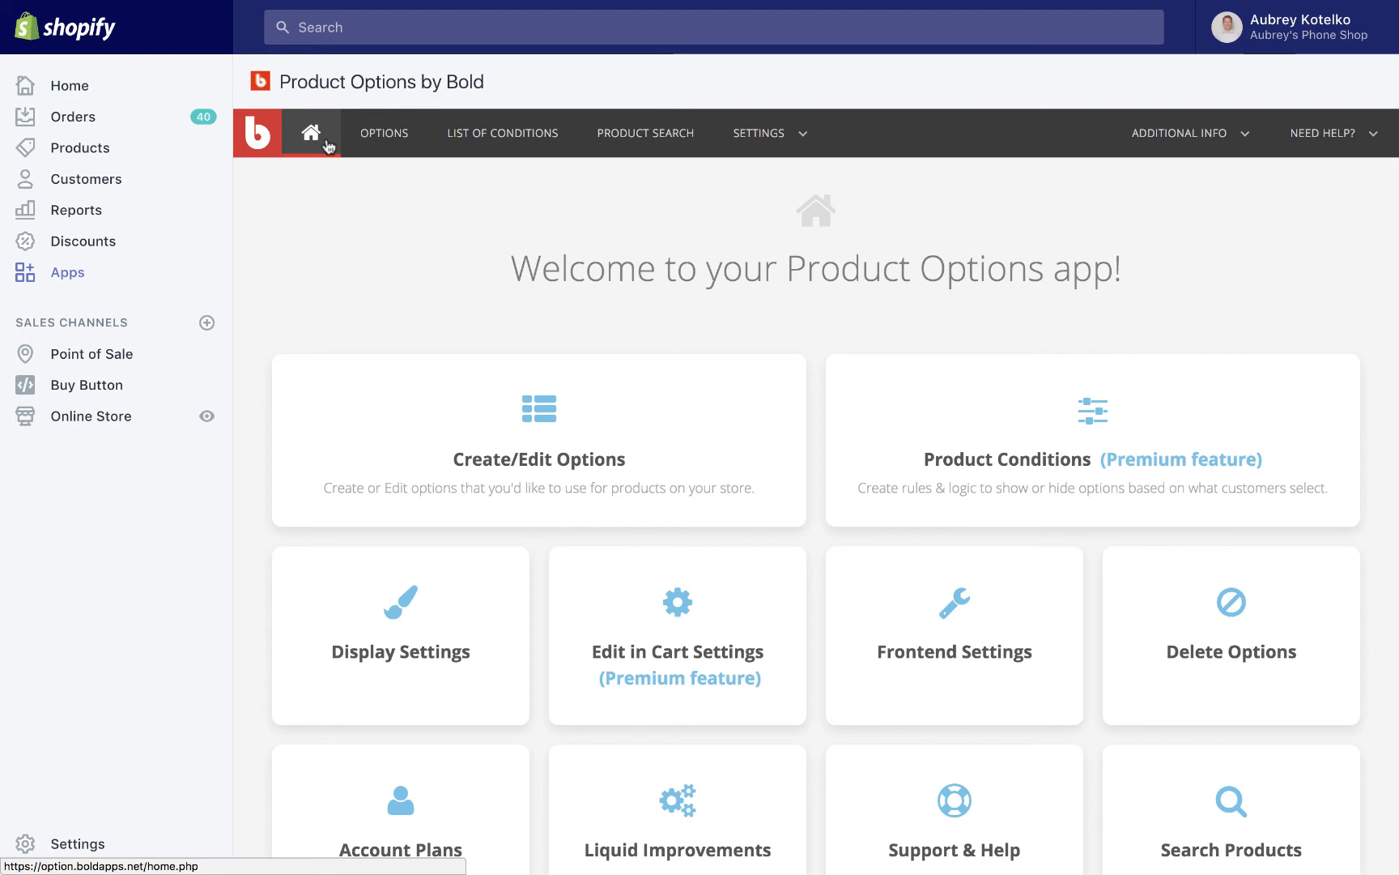
{"action": "left_click", "coordinate": [603, 458]}
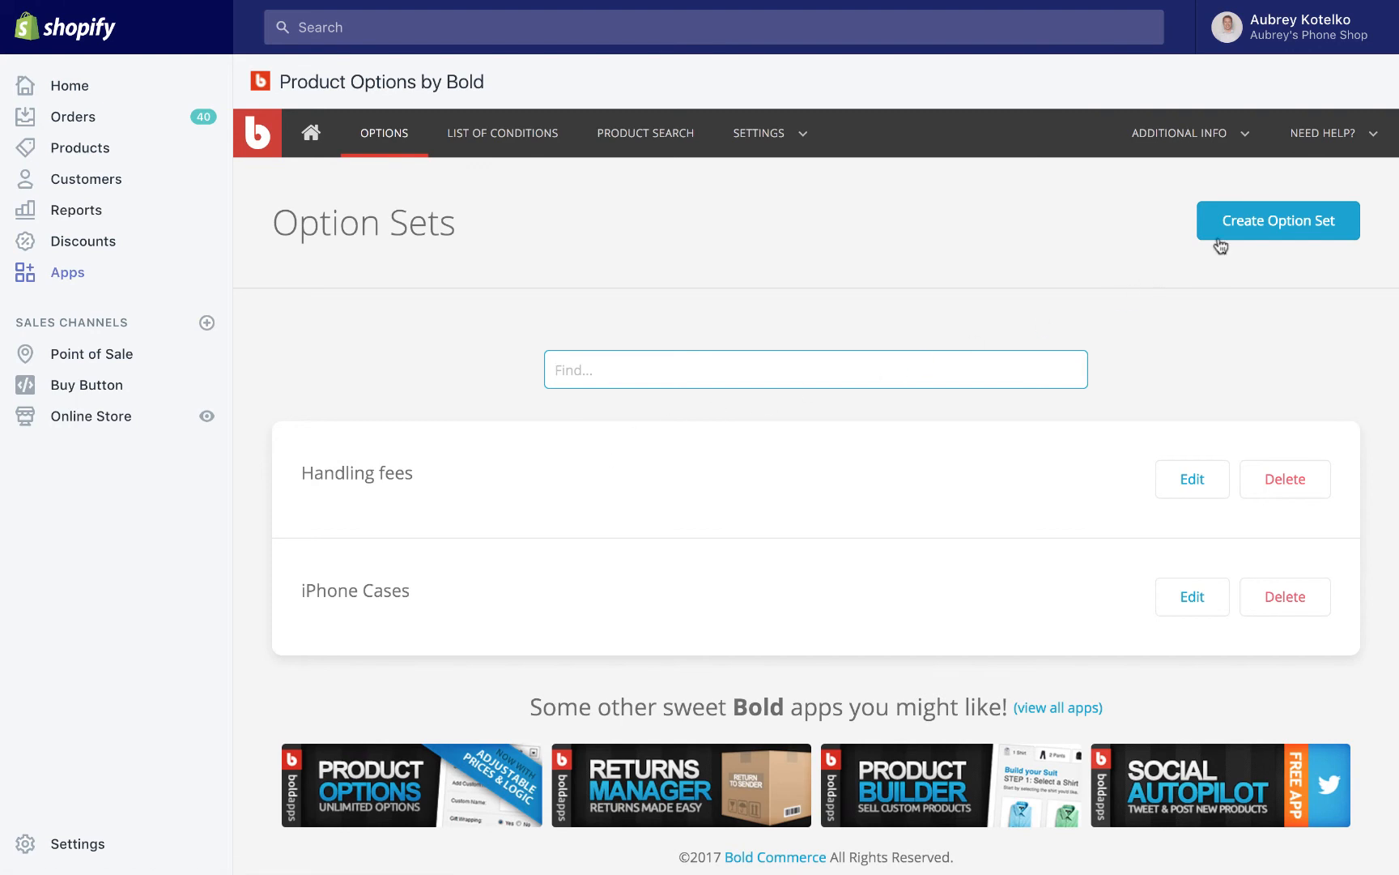
{"action": "left_click", "coordinate": [1253, 230]}
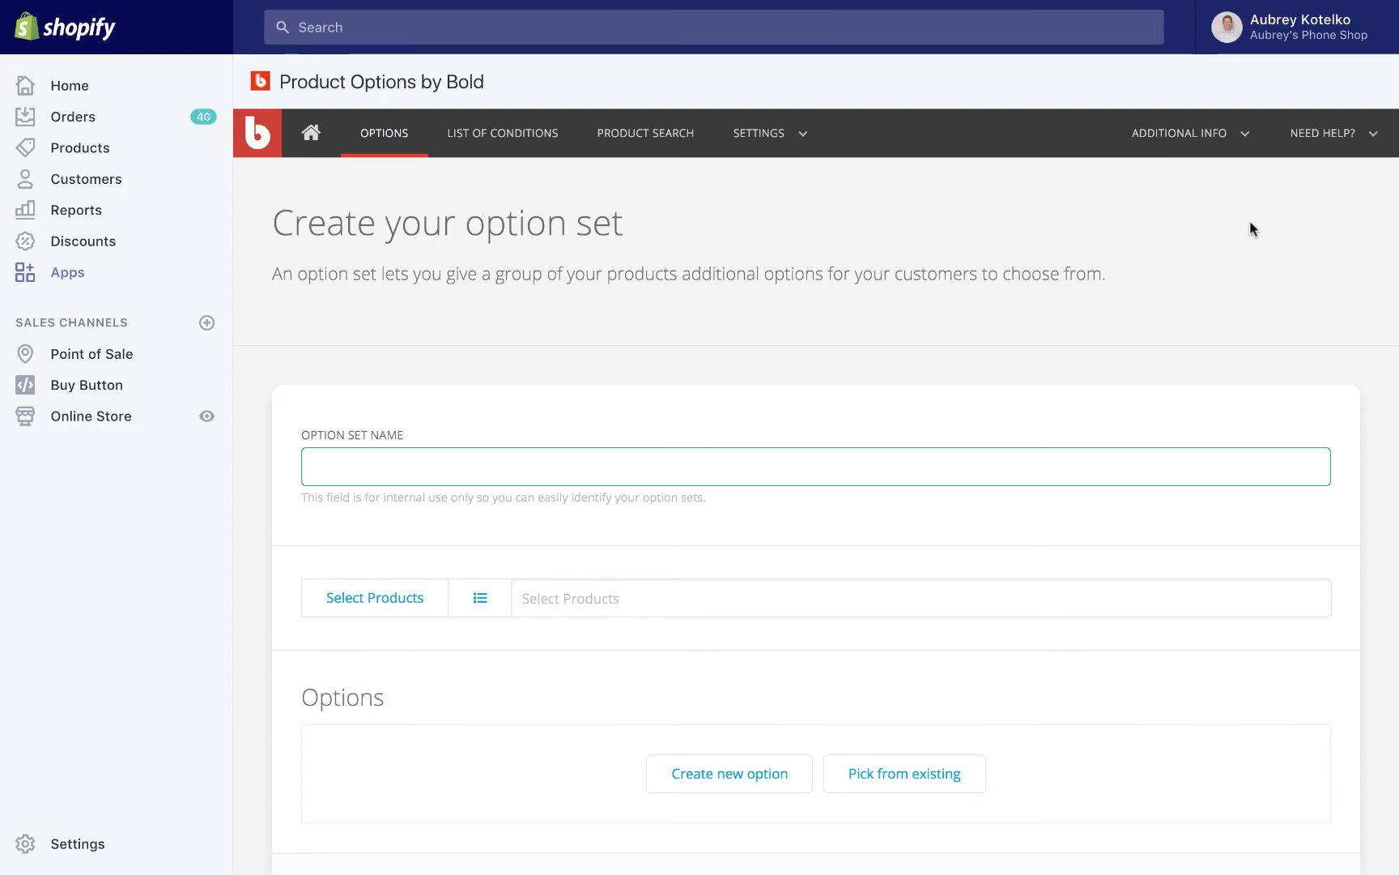
{"action": "type", "text": "G"}
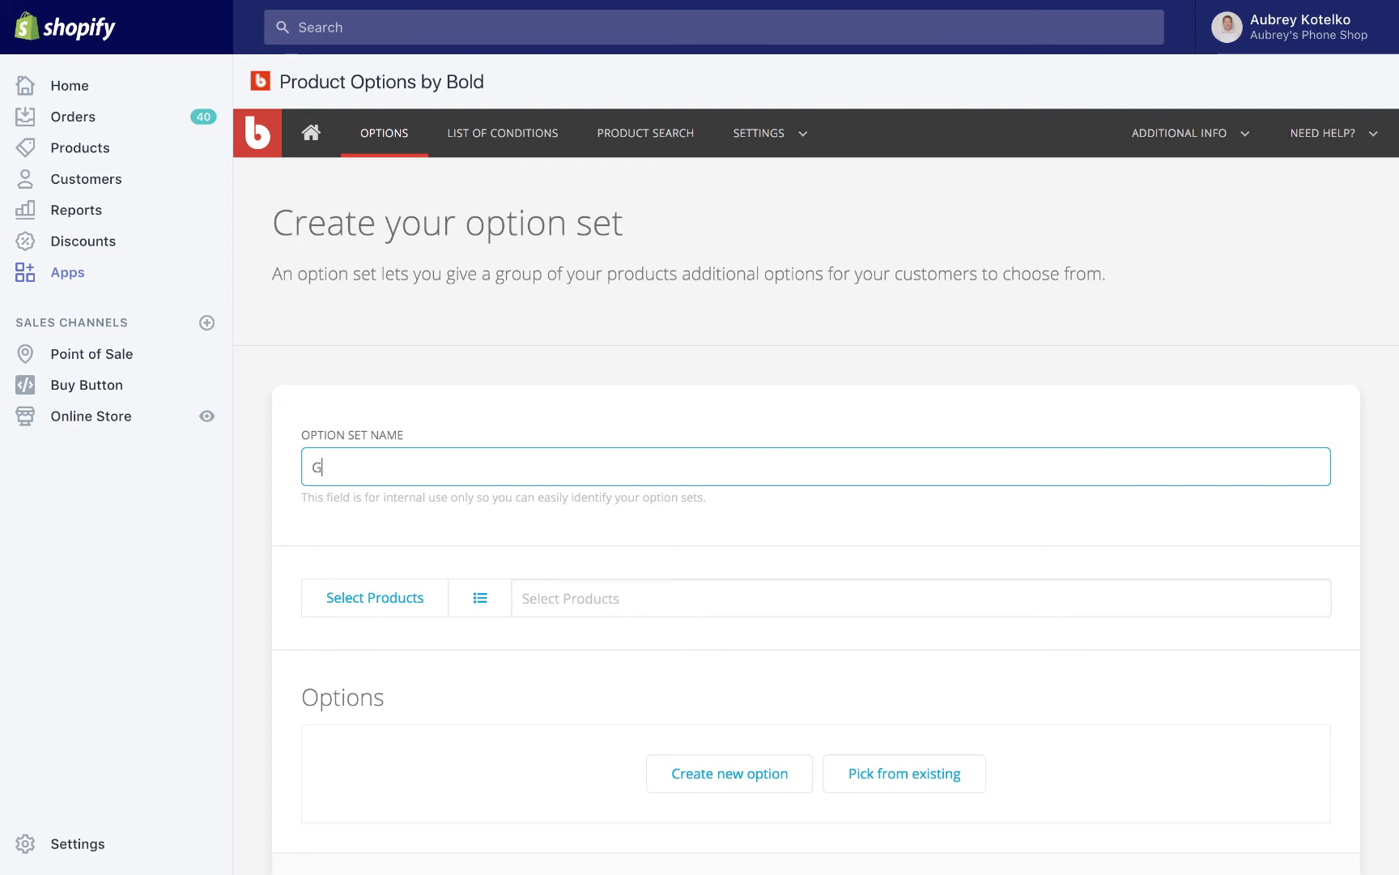
{"action": "type", "text": "ift-wrapping eligible products"}
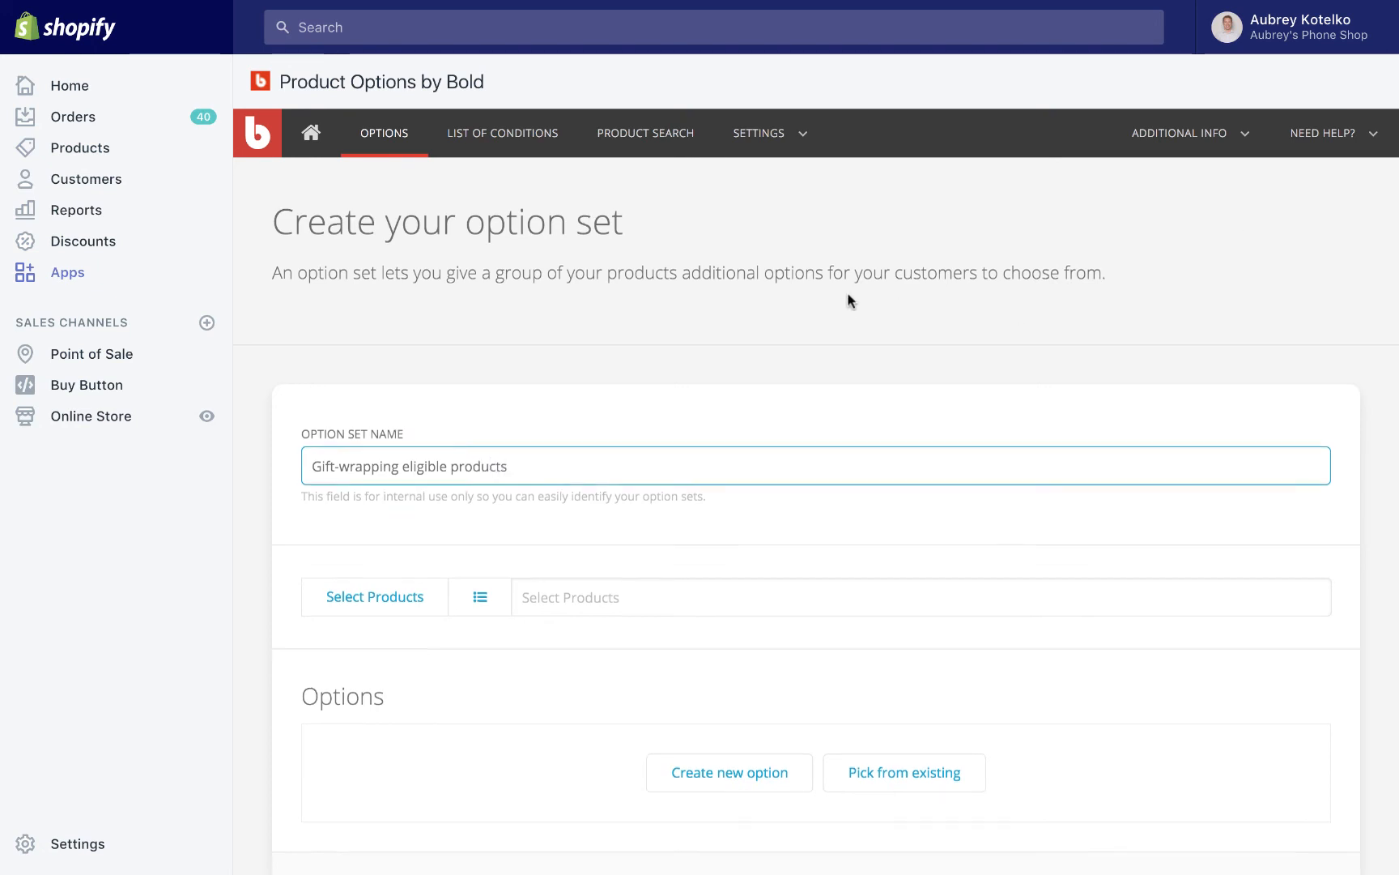
Assign the 20.00 Black Fidget Cube to the option set as its selected product.
{"action": "scroll", "coordinate": [849, 297], "scroll_direction": "down", "scroll_amount": 3}
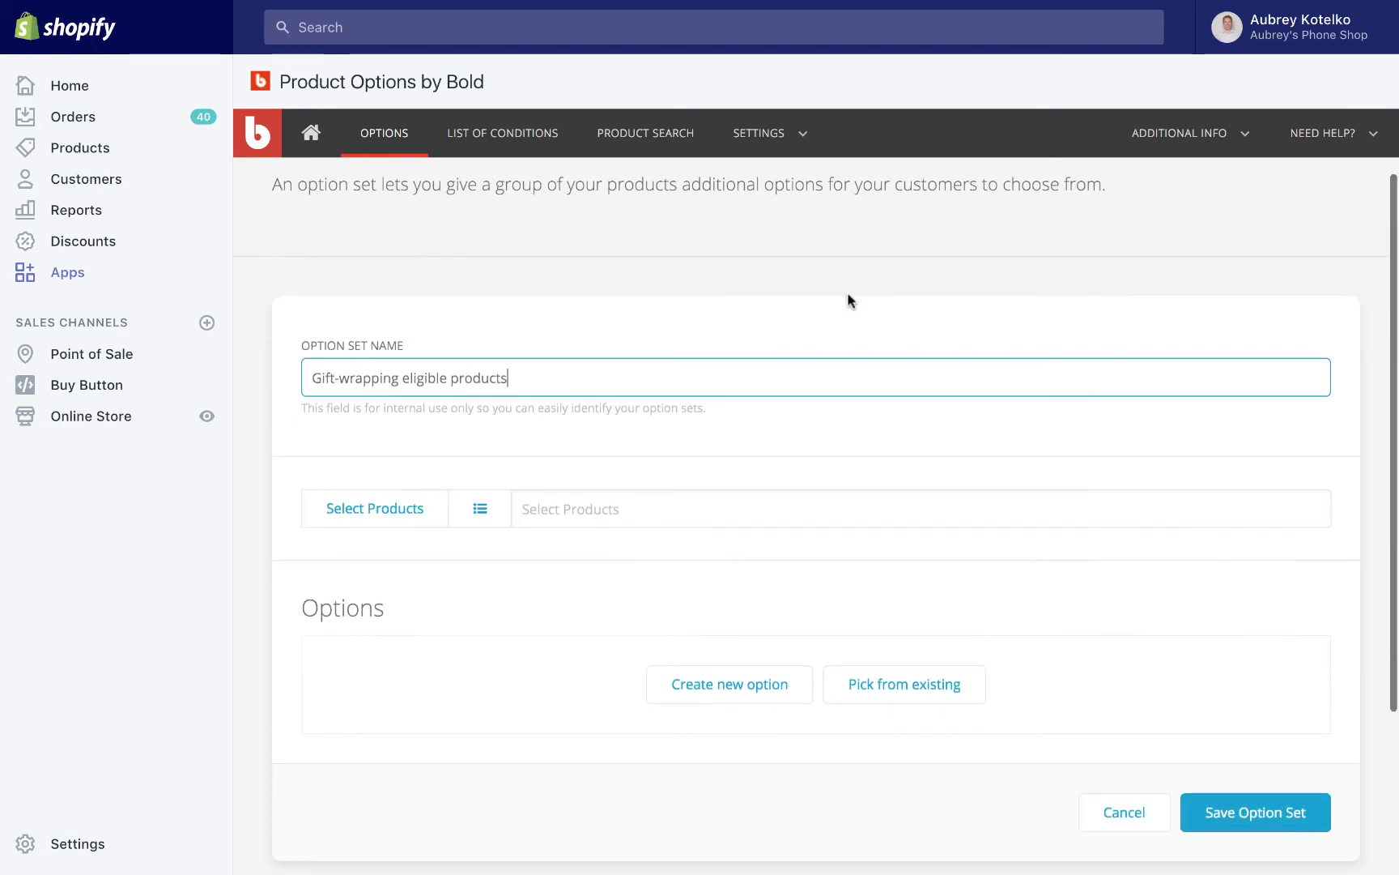
{"action": "left_click", "coordinate": [416, 453]}
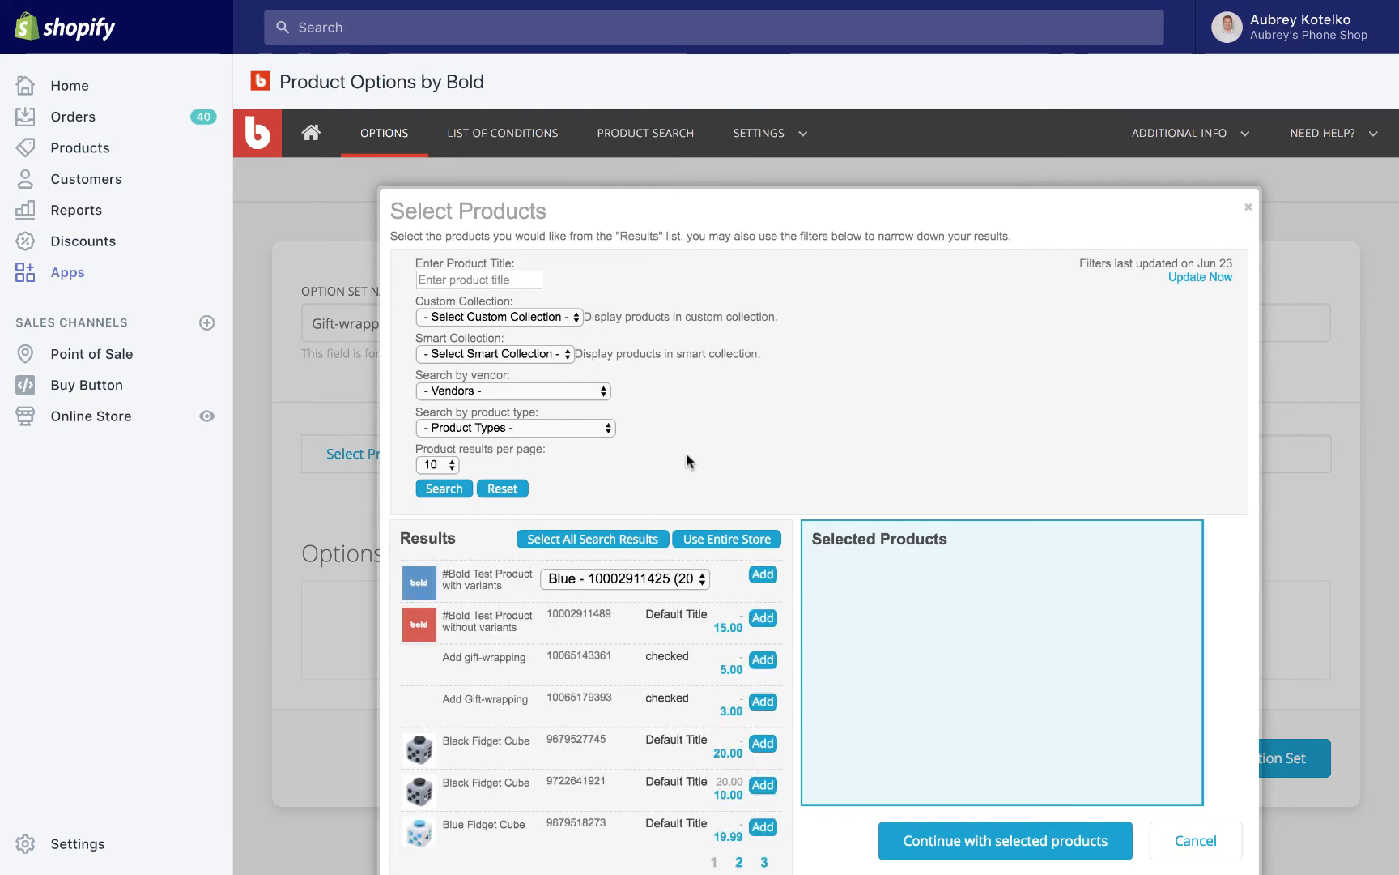
{"action": "left_click", "coordinate": [763, 743]}
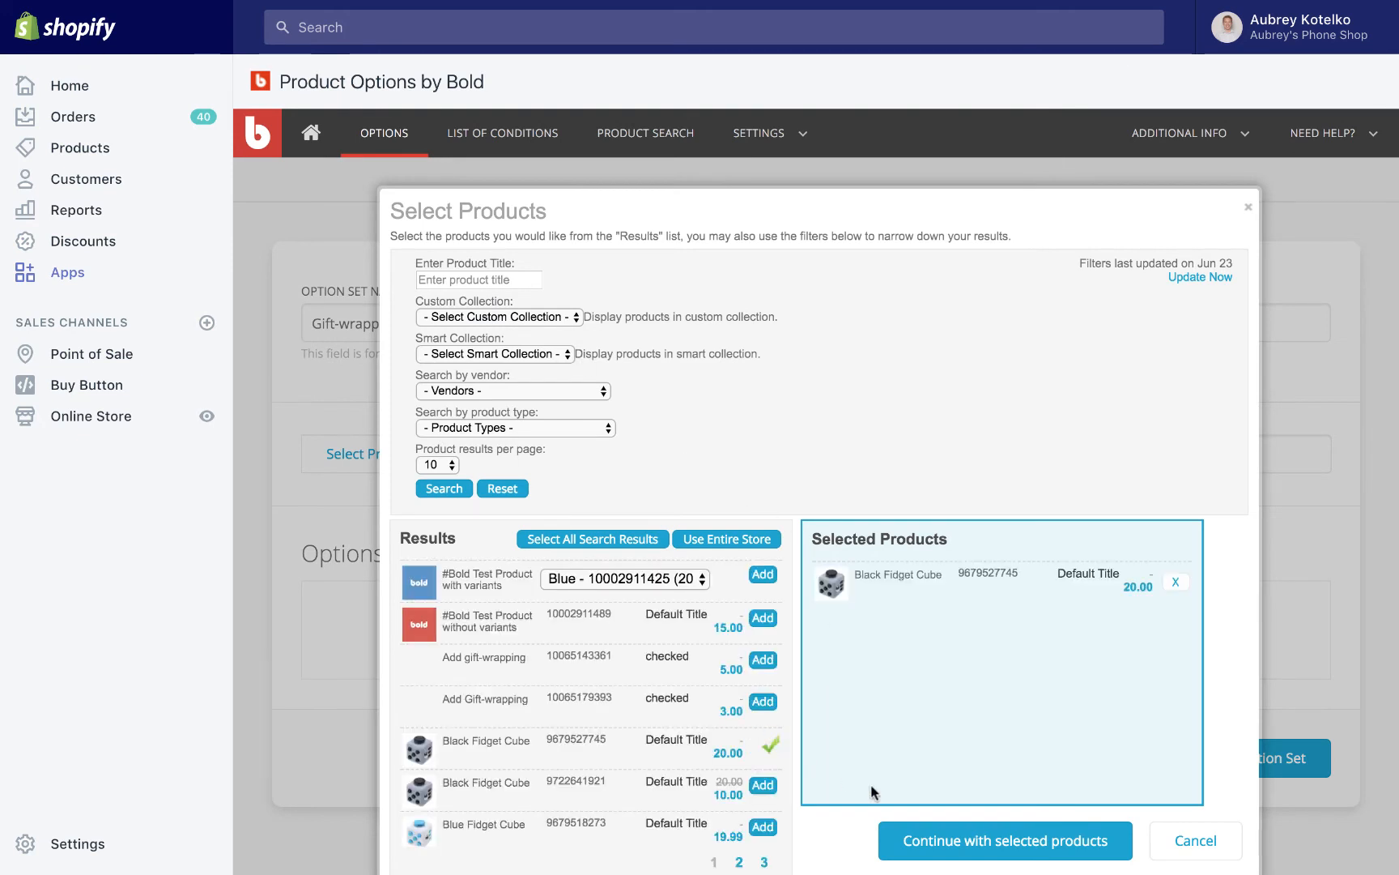
{"action": "left_click", "coordinate": [915, 836]}
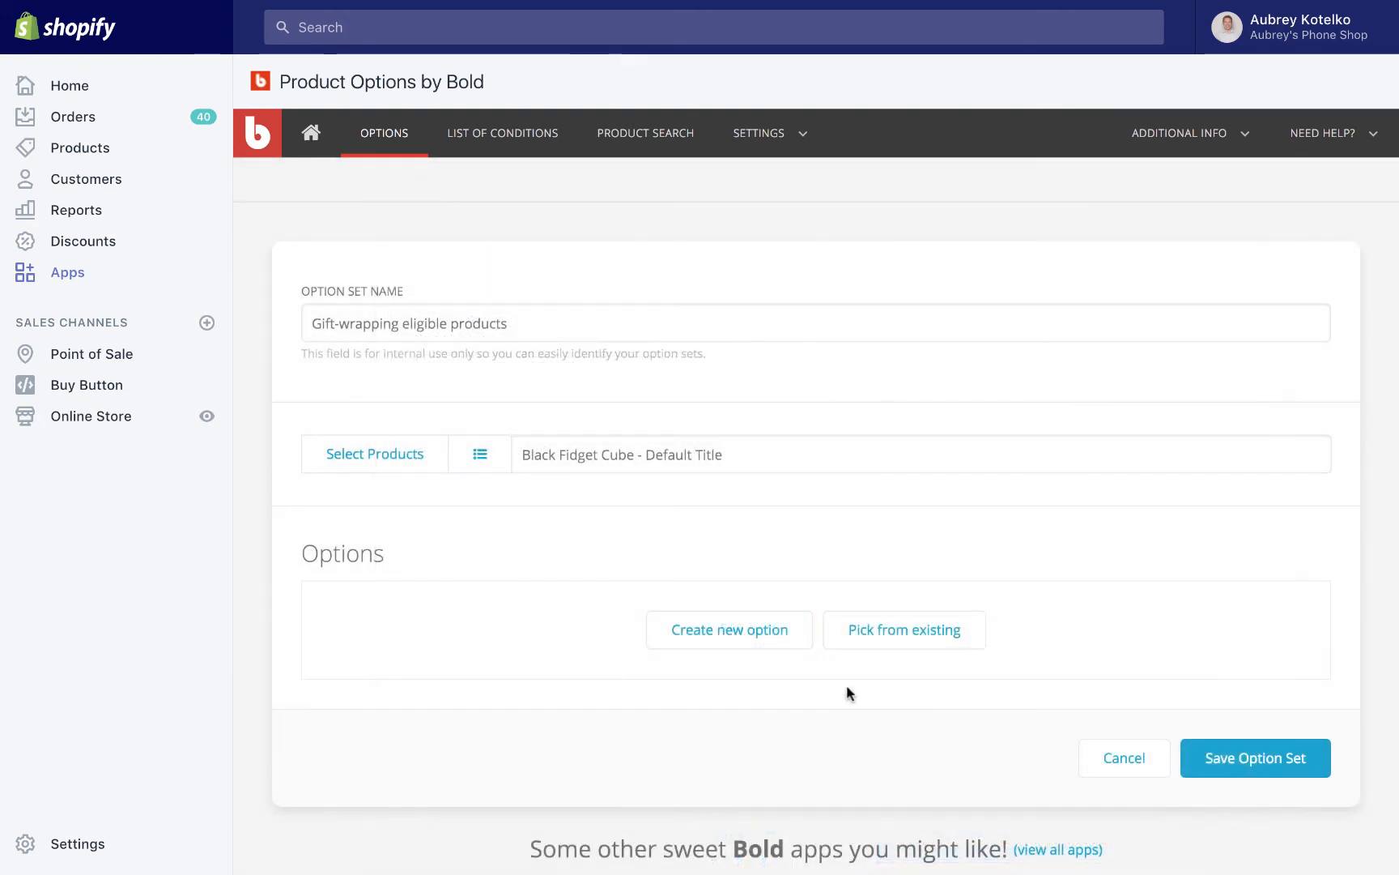
Create a new option in the set named "Add gift-wrapping" with the Checkbox type.
{"action": "scroll", "coordinate": [846, 689], "scroll_direction": "down", "scroll_amount": 3}
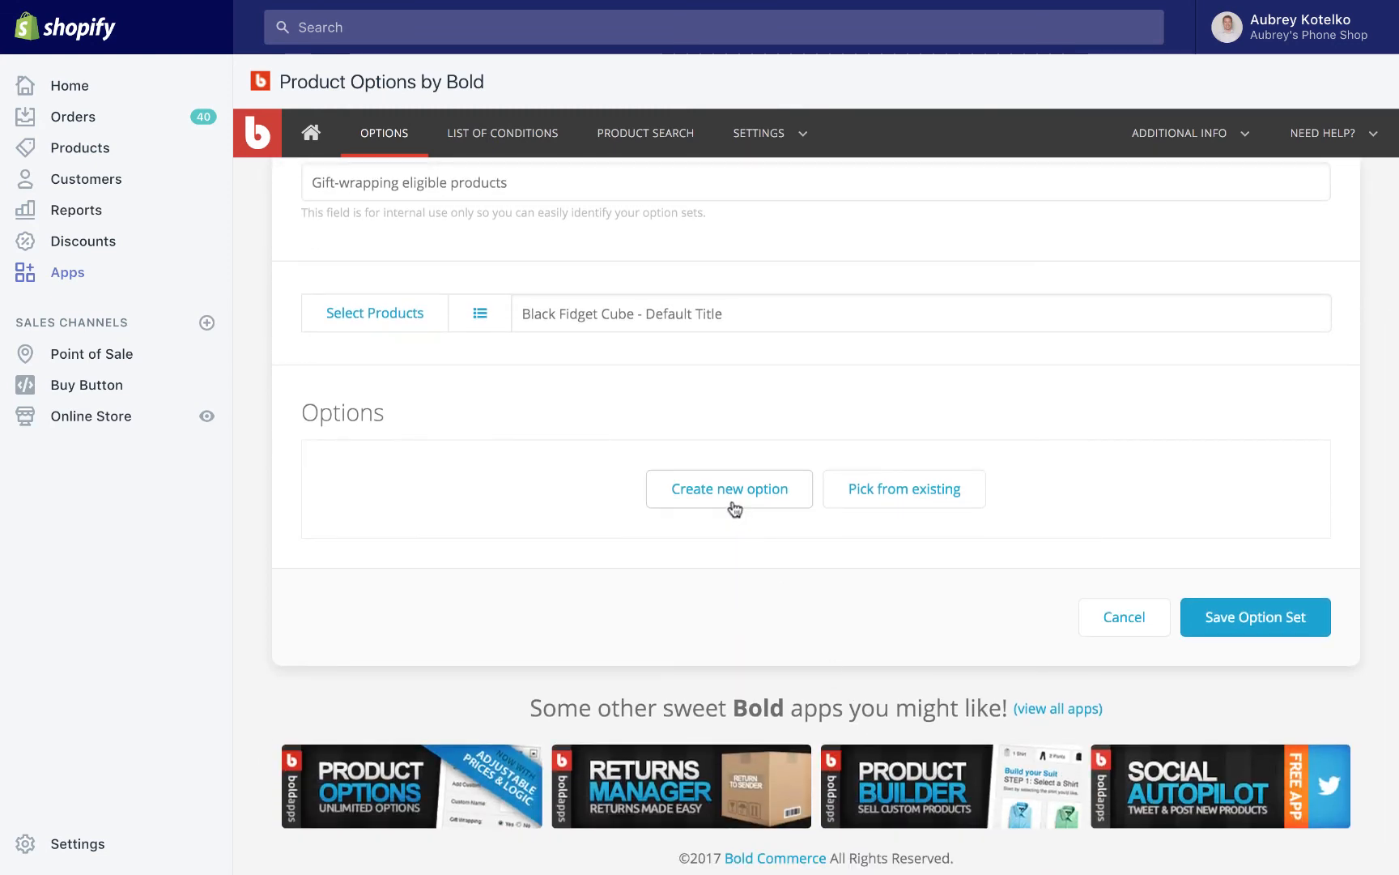
{"action": "left_click", "coordinate": [733, 506]}
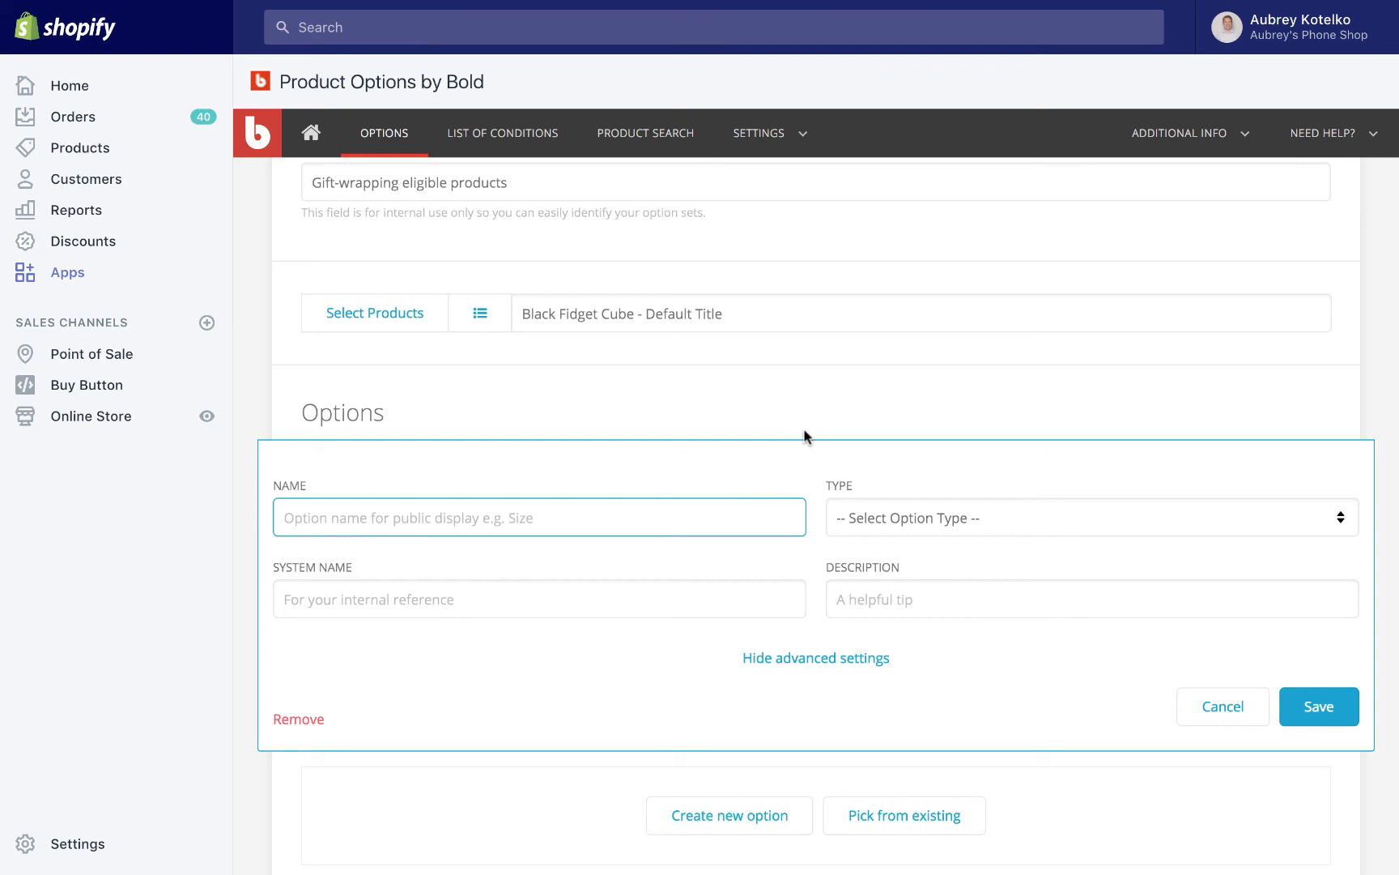
{"action": "type", "text": "Add gift-wrapping"}
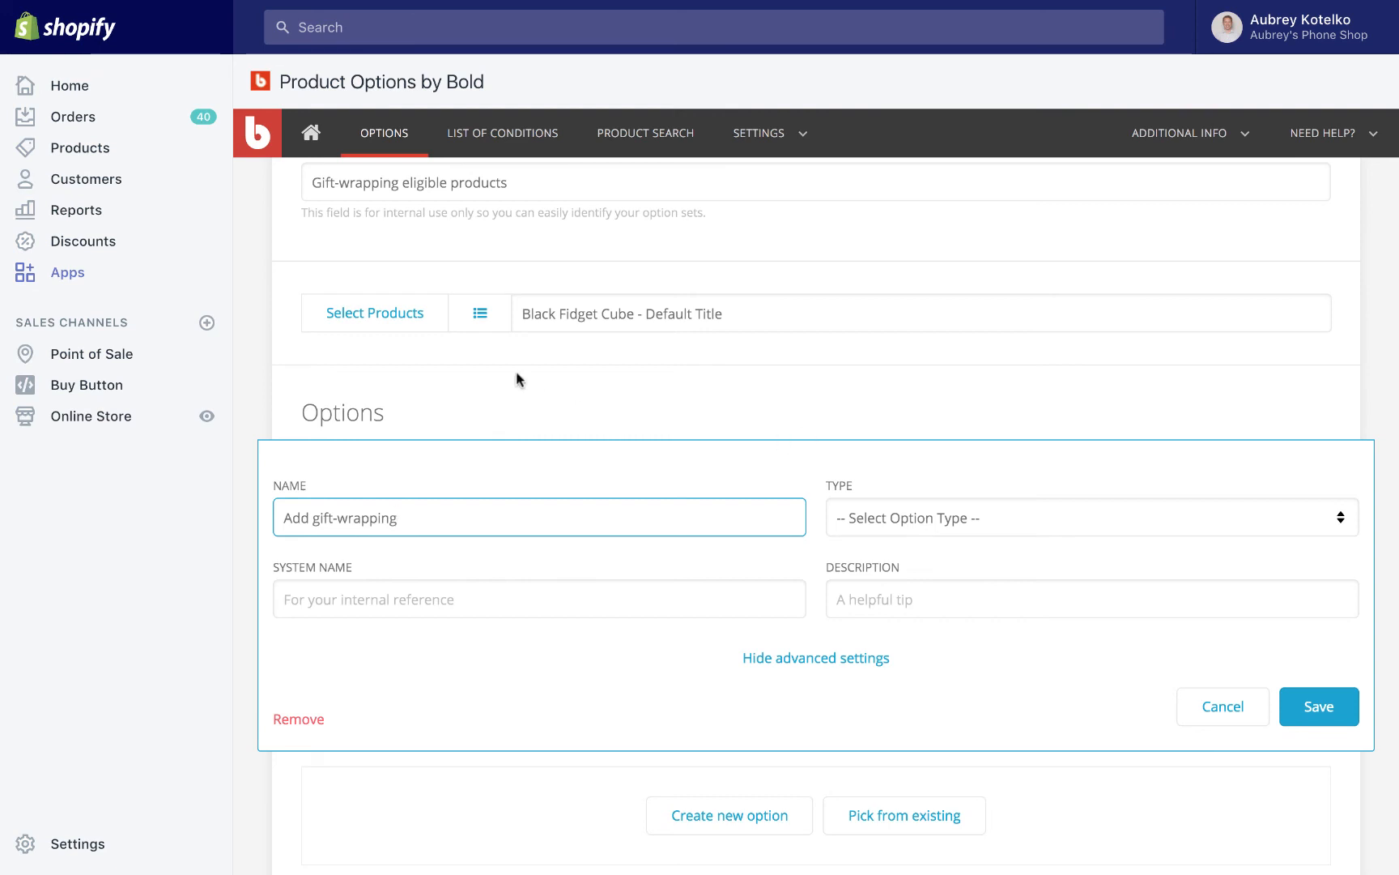
{"action": "left_click", "coordinate": [888, 511]}
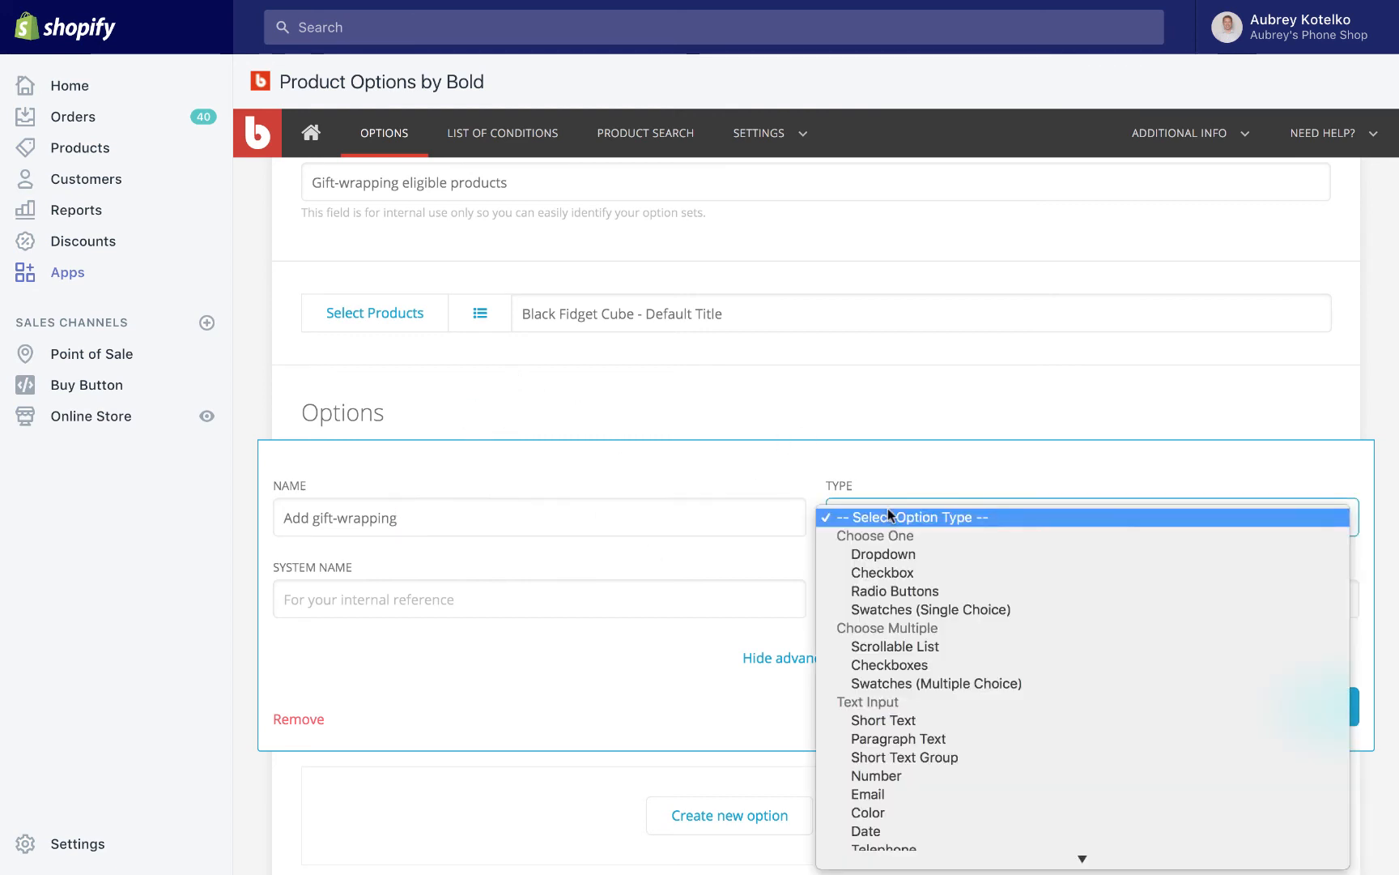
{"action": "left_click", "coordinate": [899, 571]}
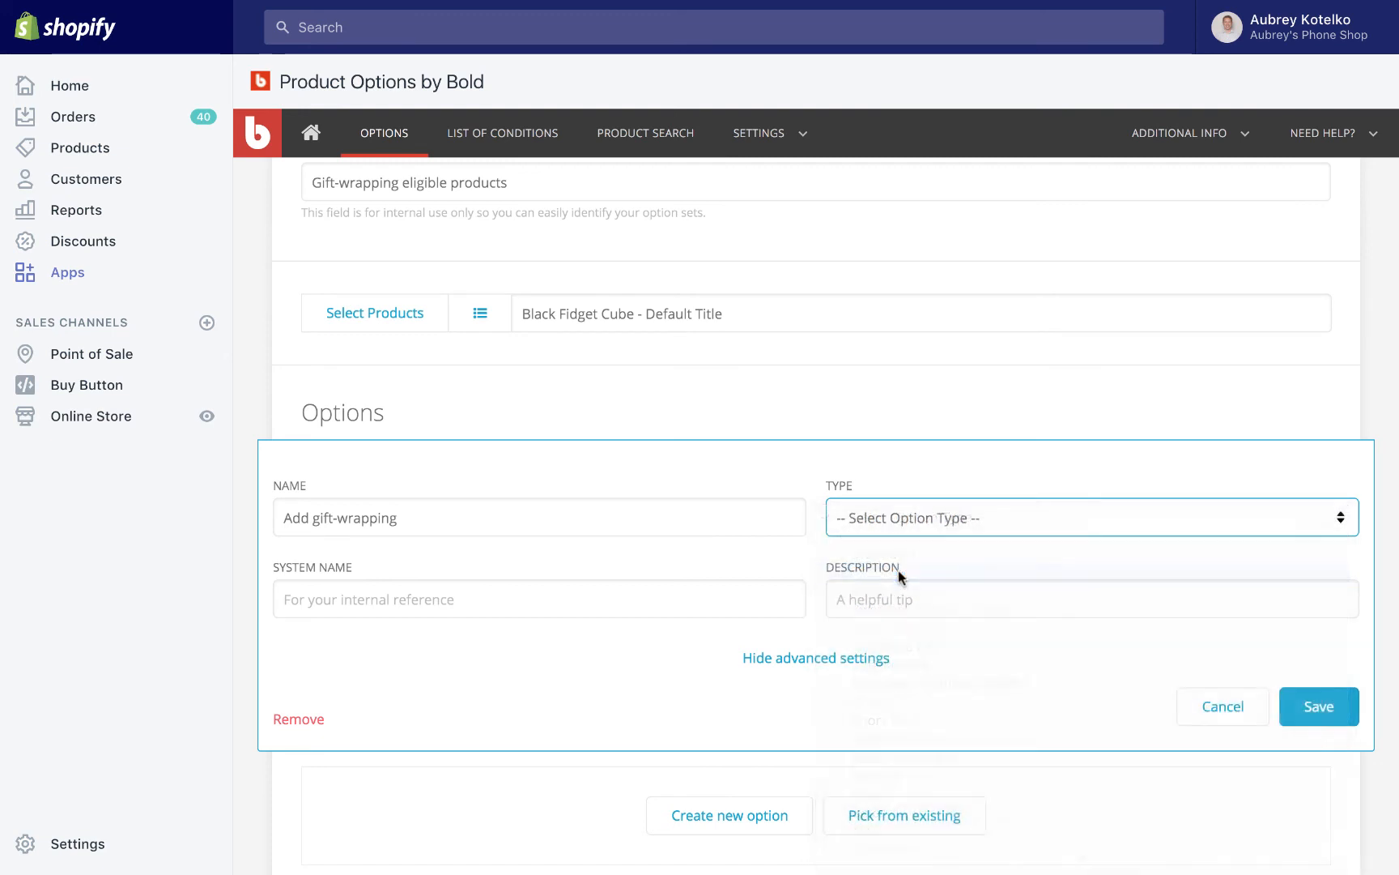
Set the option's internal system name to "Gift-wrapping".
{"action": "left_click", "coordinate": [734, 606]}
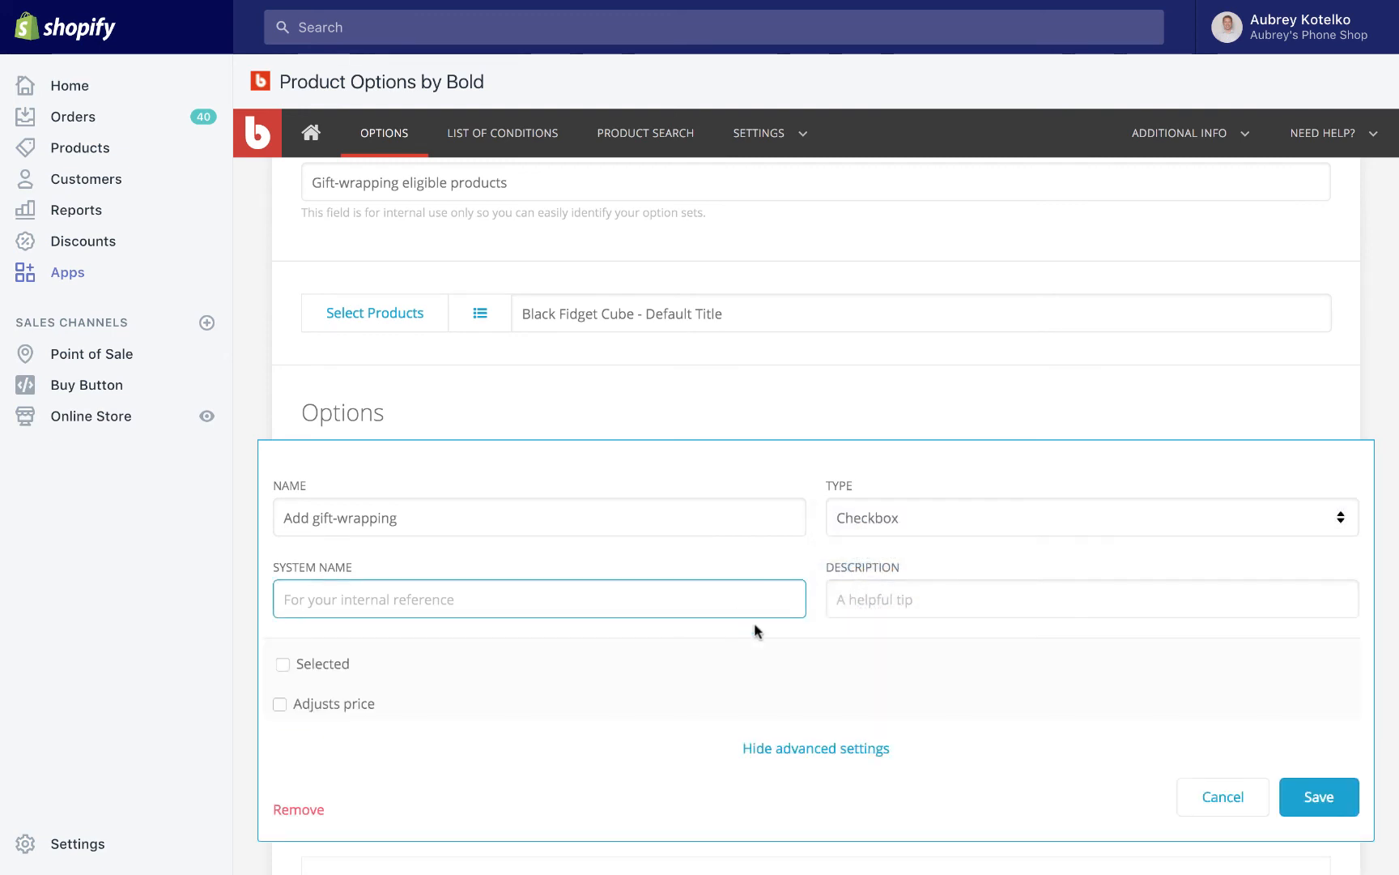
{"action": "type", "text": "Gif"}
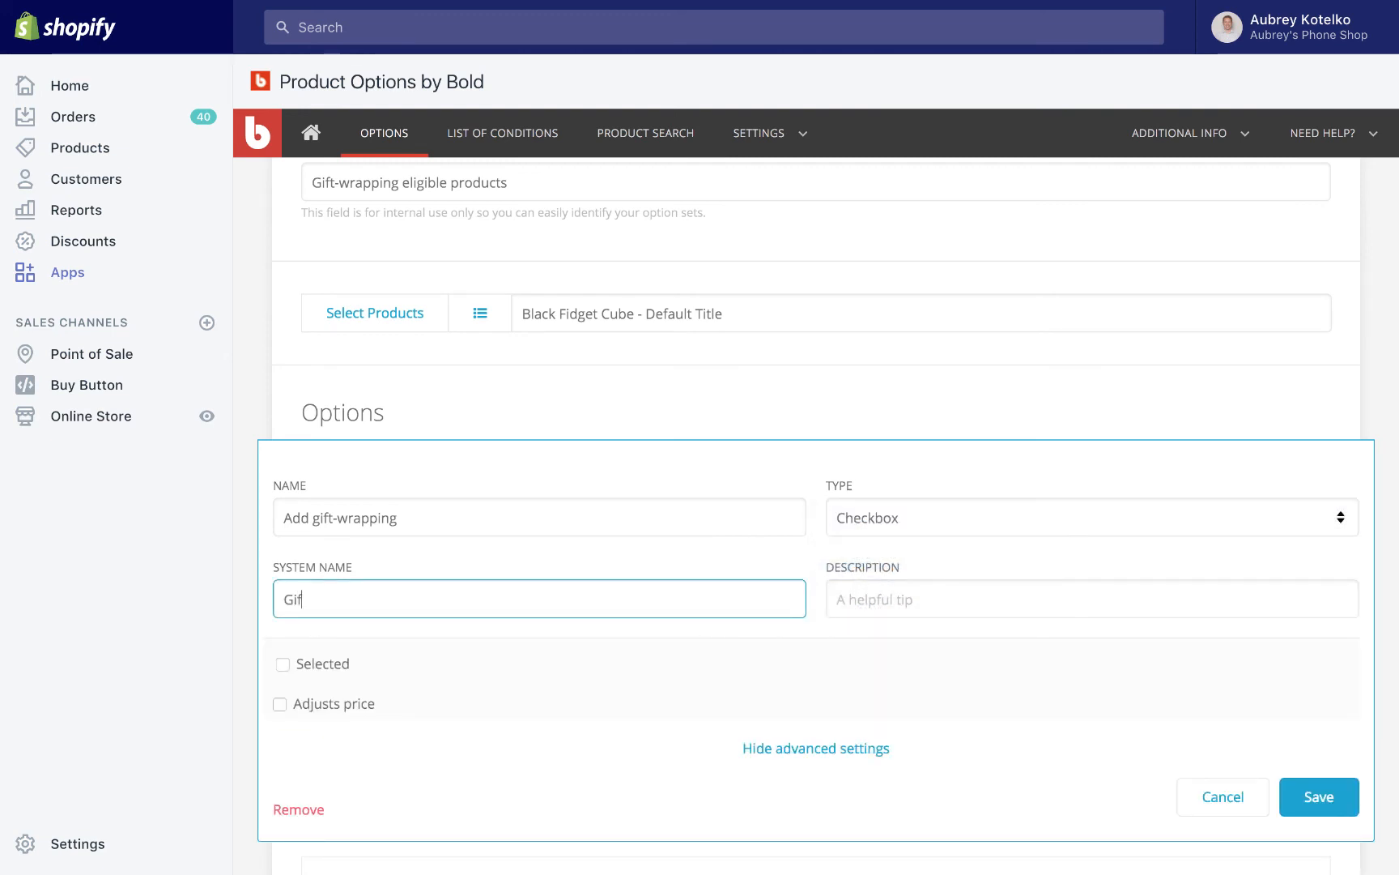
{"action": "type", "text": "t-wrapping"}
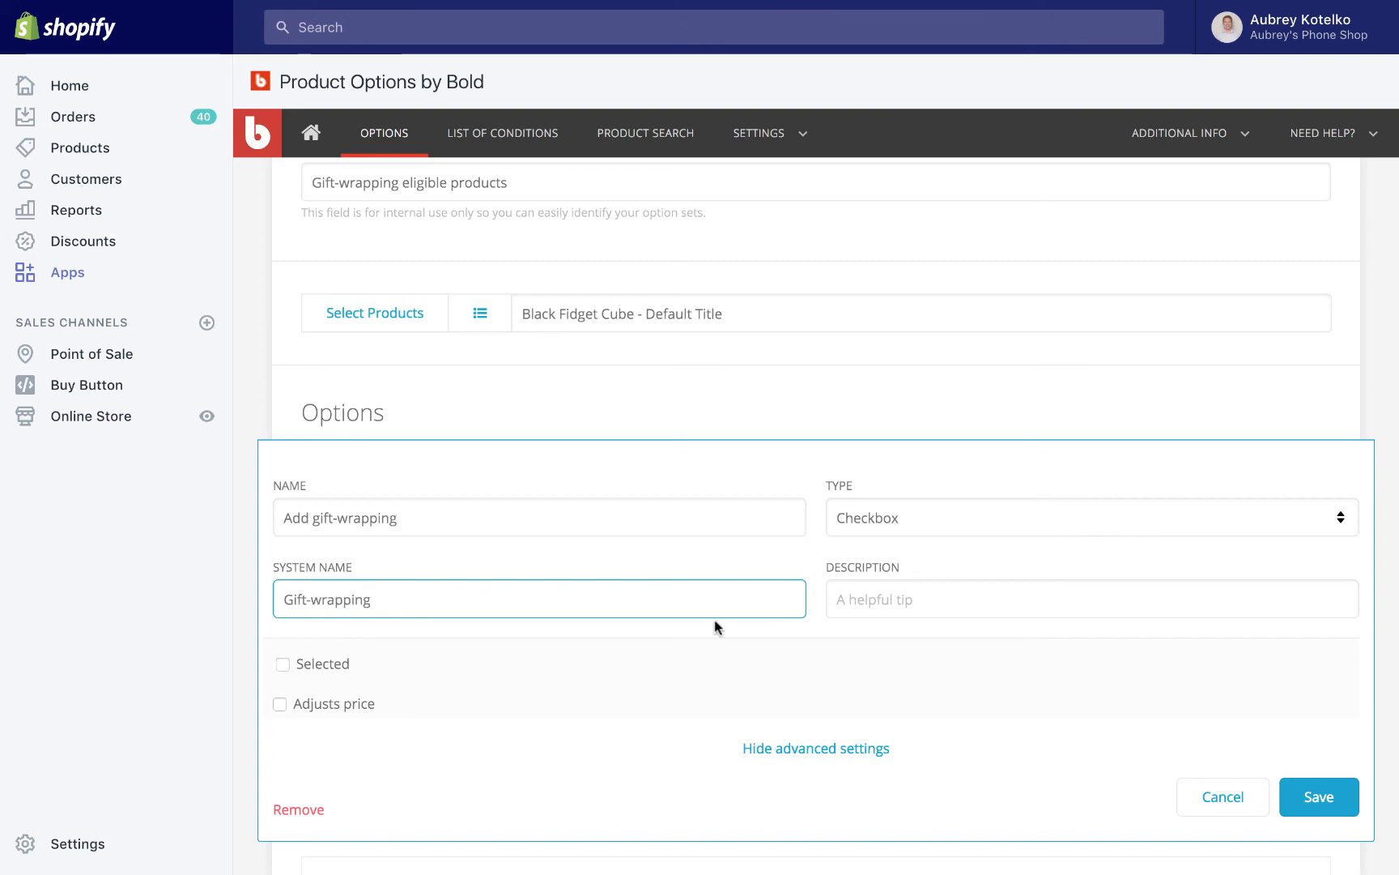
Enter the option description "Make your gift a little extra special by having it wrapped!".
{"action": "left_click", "coordinate": [933, 599]}
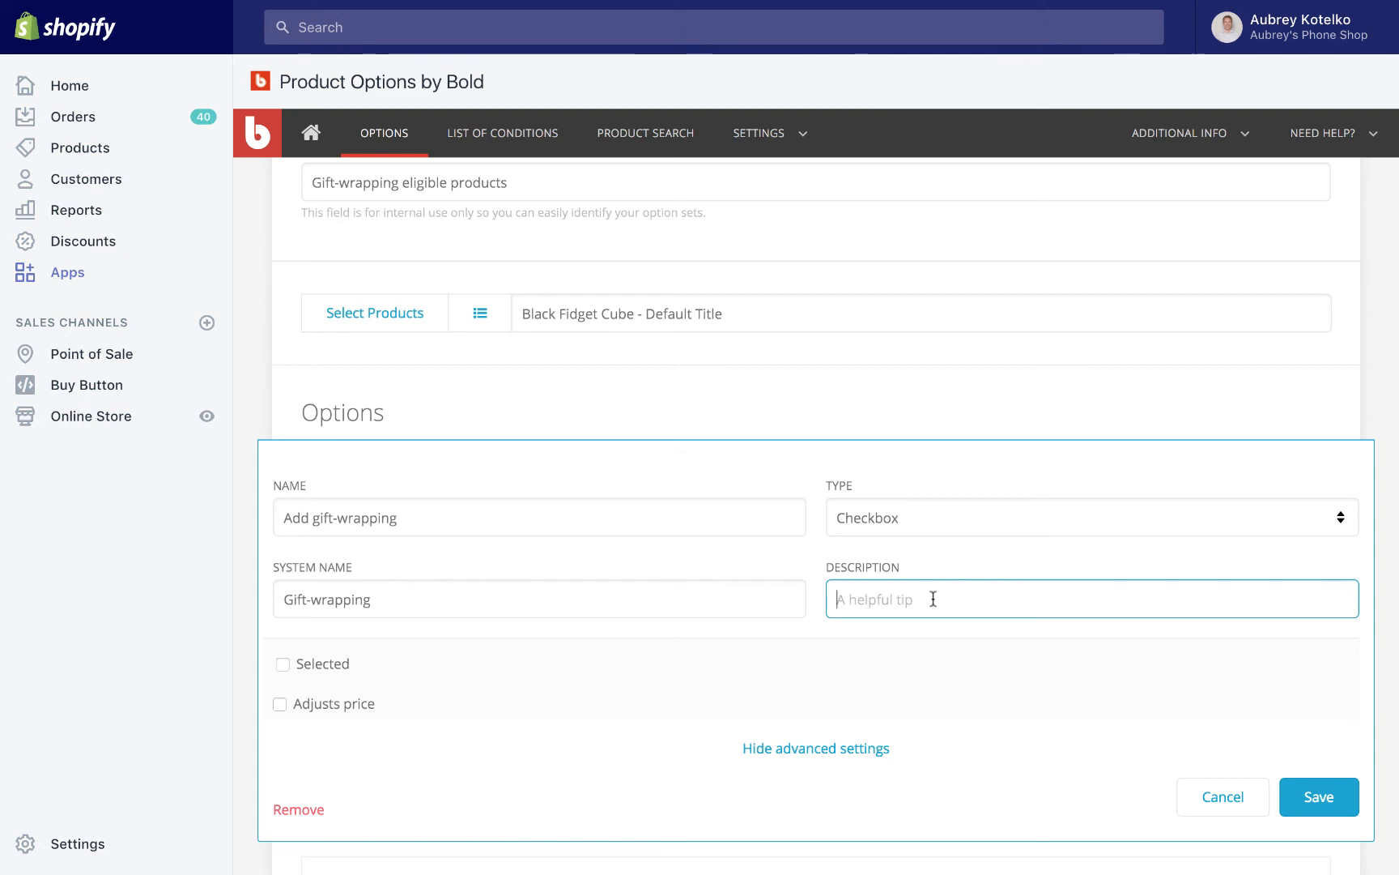
{"action": "type", "text": "Make your "}
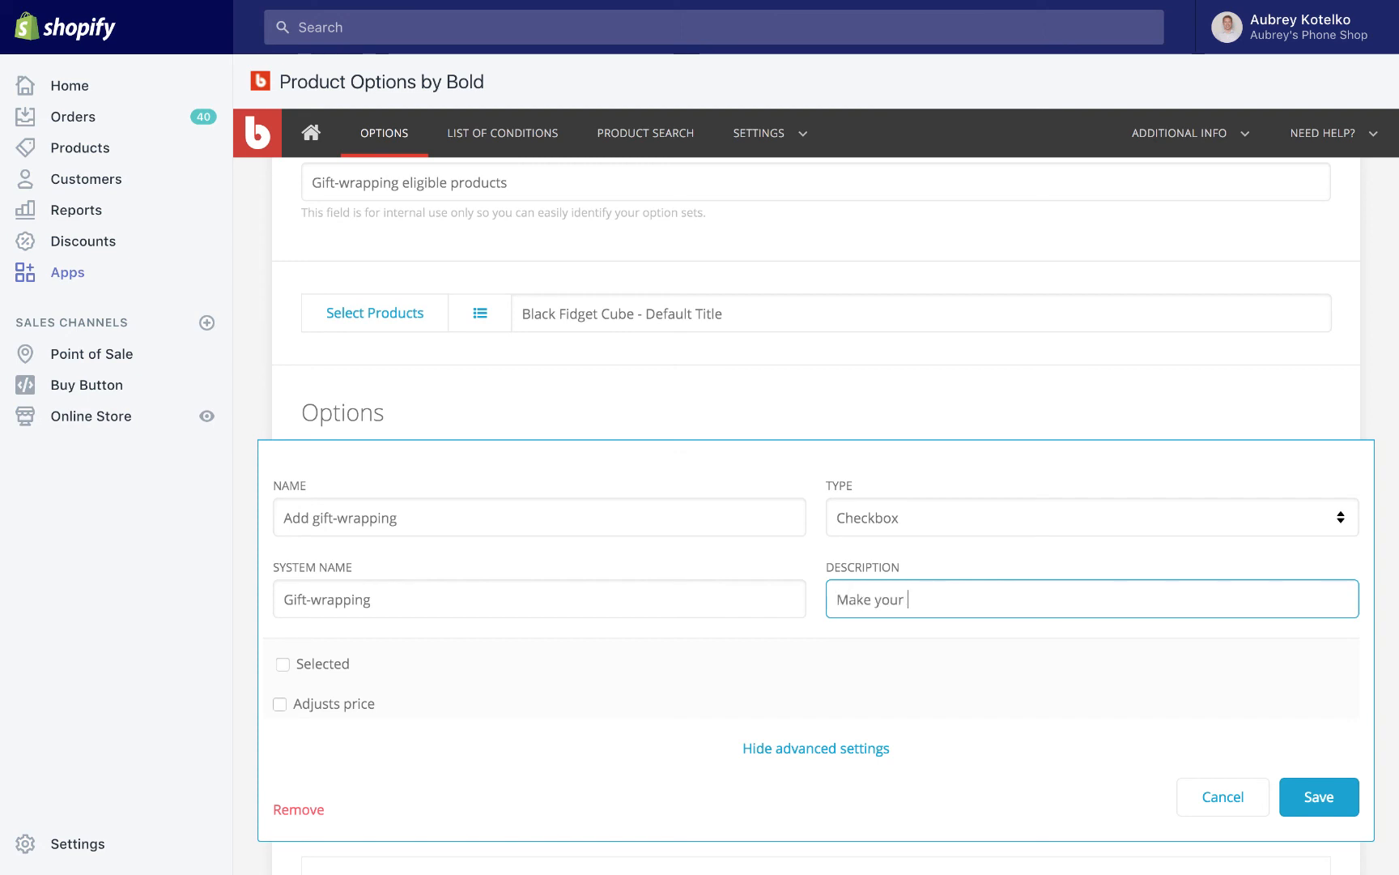
{"action": "type", "text": "gift a little extra"}
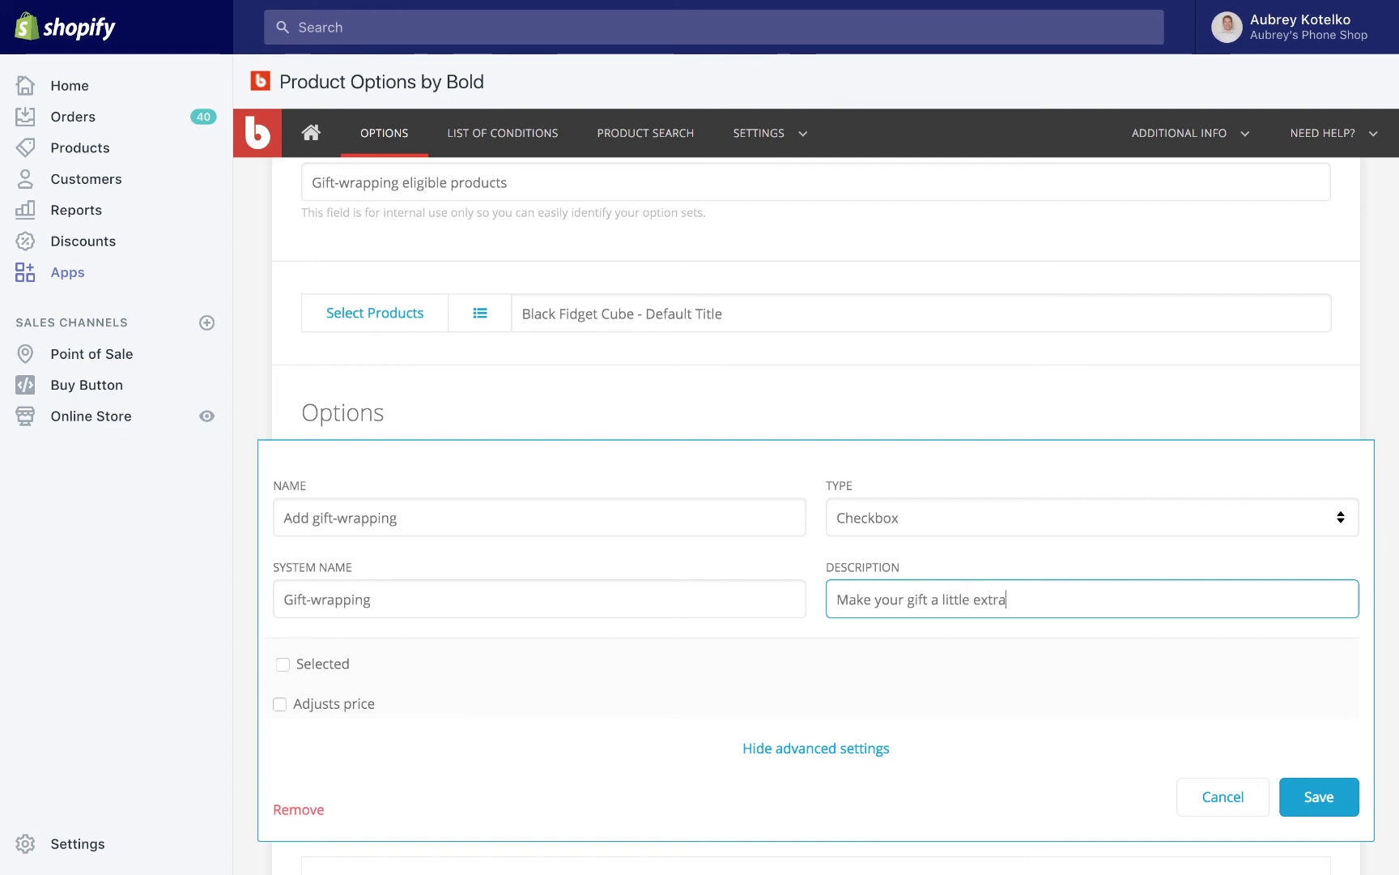
{"action": "type", "text": " special by having it wrapped!"}
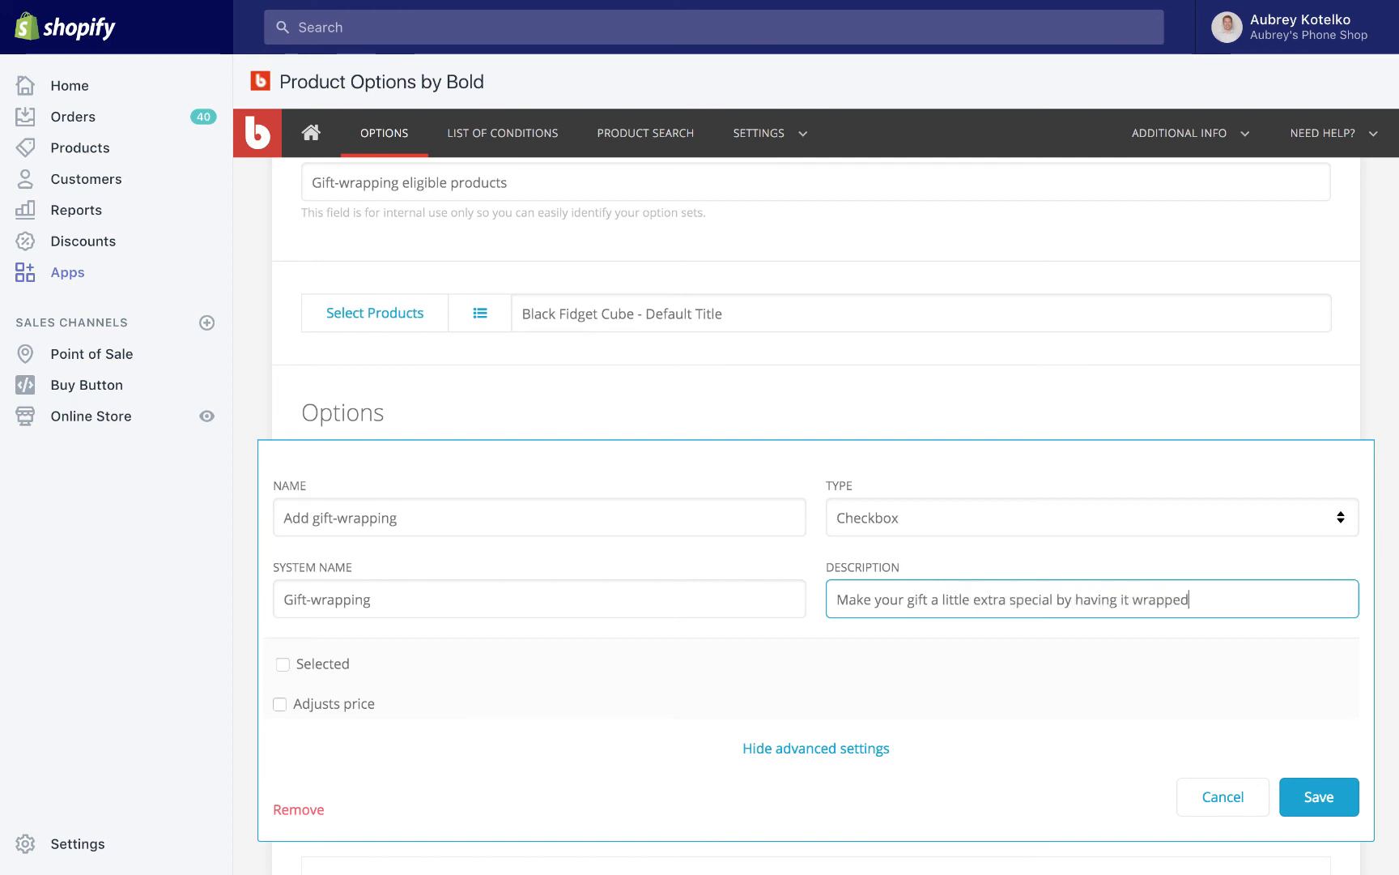
Make the gift-wrapping option adjust the price by creating a charge of 3.
{"action": "left_click", "coordinate": [280, 704]}
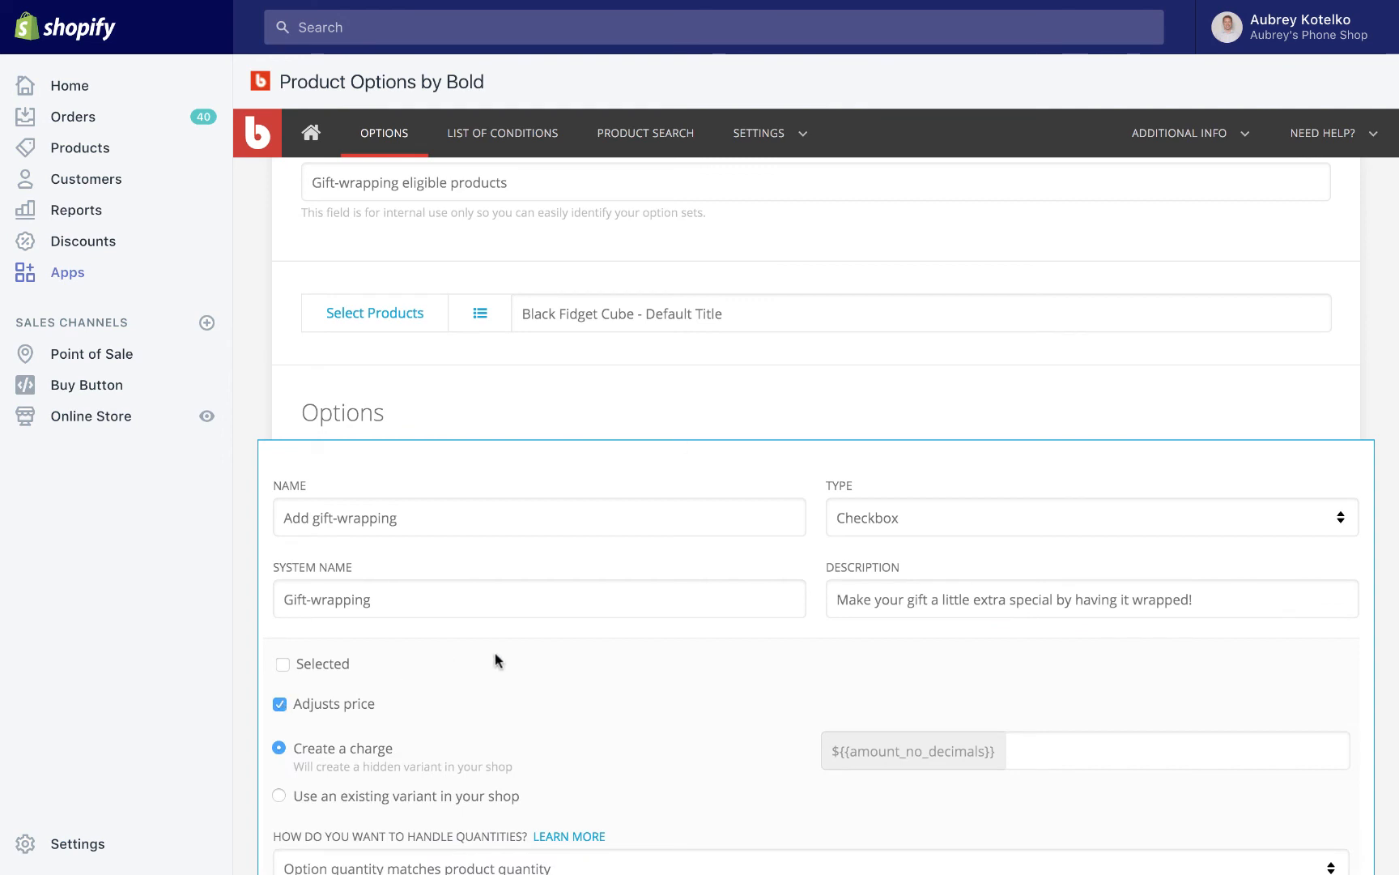
{"action": "scroll", "coordinate": [496, 658], "scroll_direction": "down", "scroll_amount": 3}
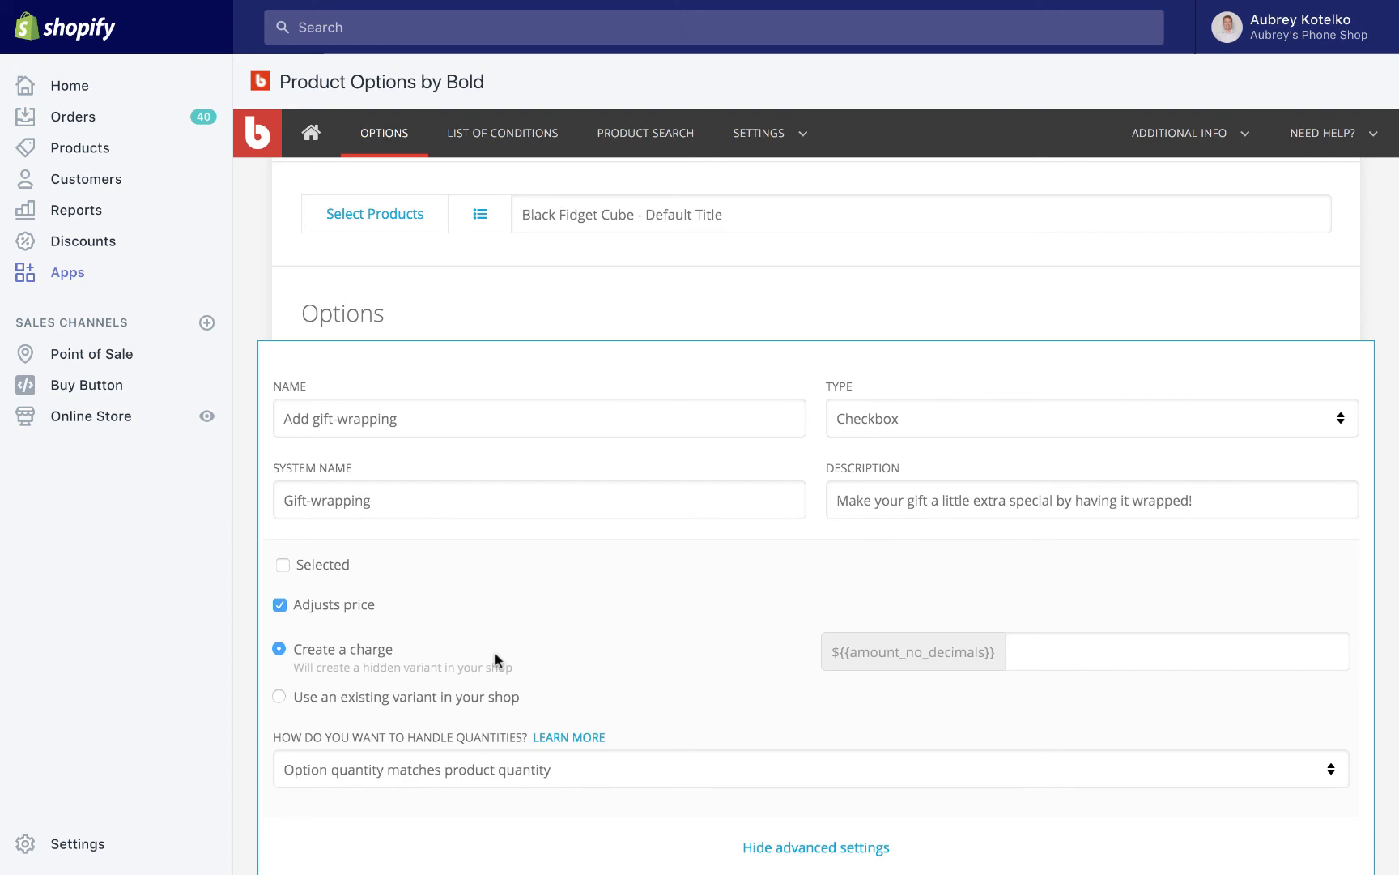
{"action": "scroll", "coordinate": [352, 652], "scroll_direction": "down", "scroll_amount": 1}
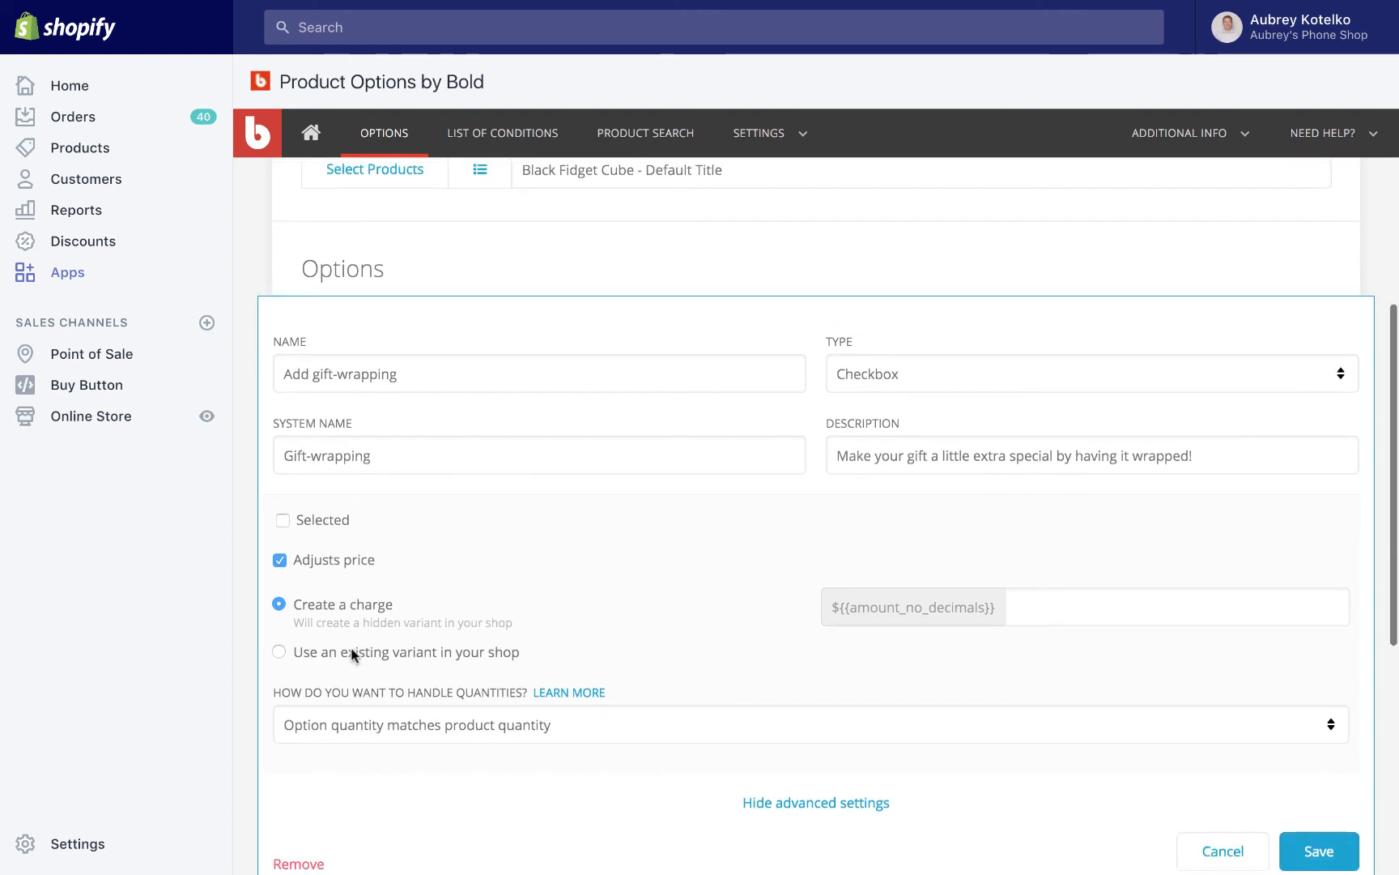
{"action": "left_click", "coordinate": [1028, 597]}
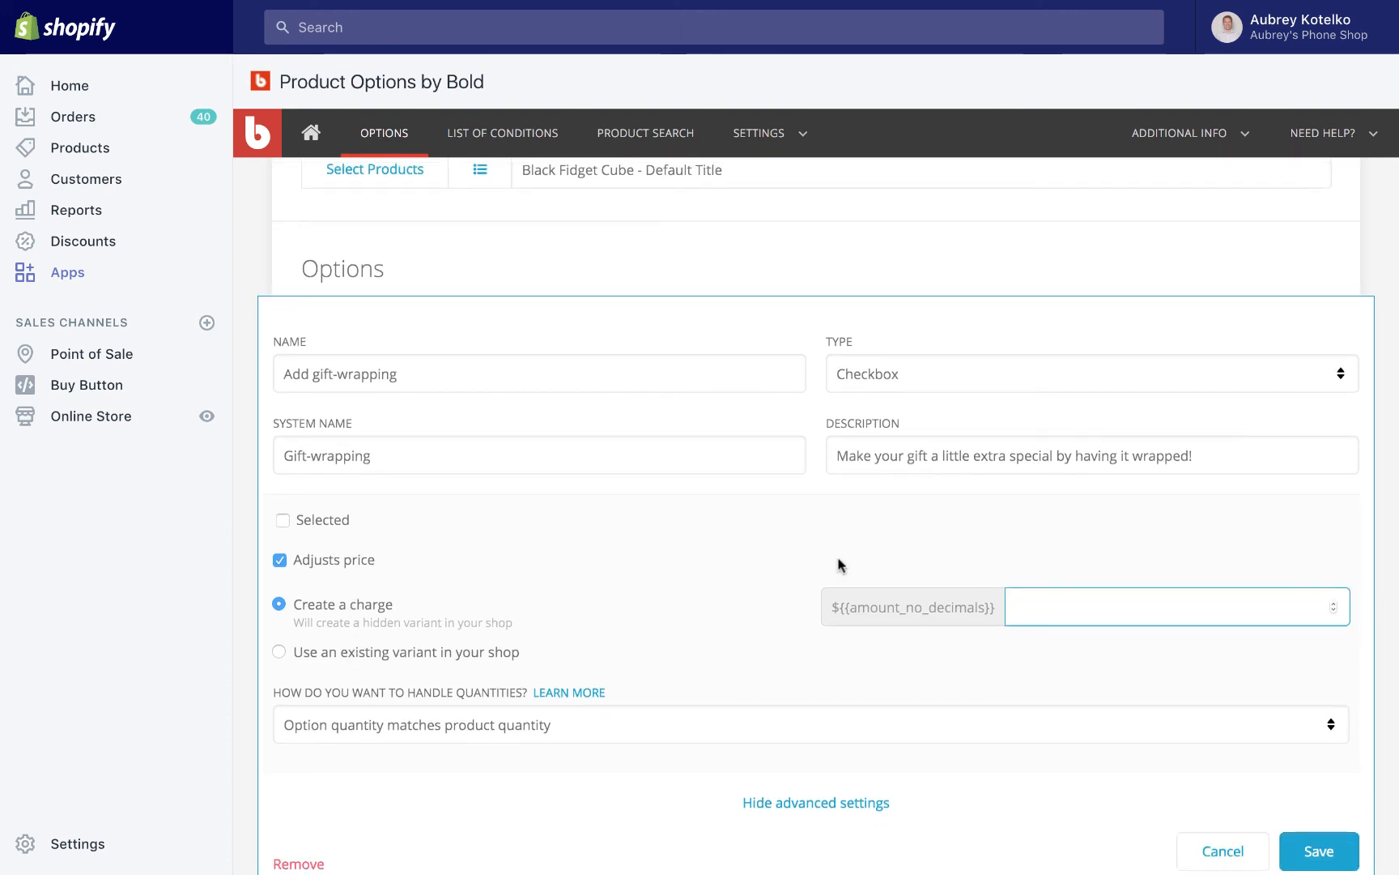
{"action": "type", "text": "3"}
{"action": "left_click", "coordinate": [745, 609]}
{"action": "scroll", "coordinate": [663, 666], "scroll_direction": "down", "scroll_amount": 2}
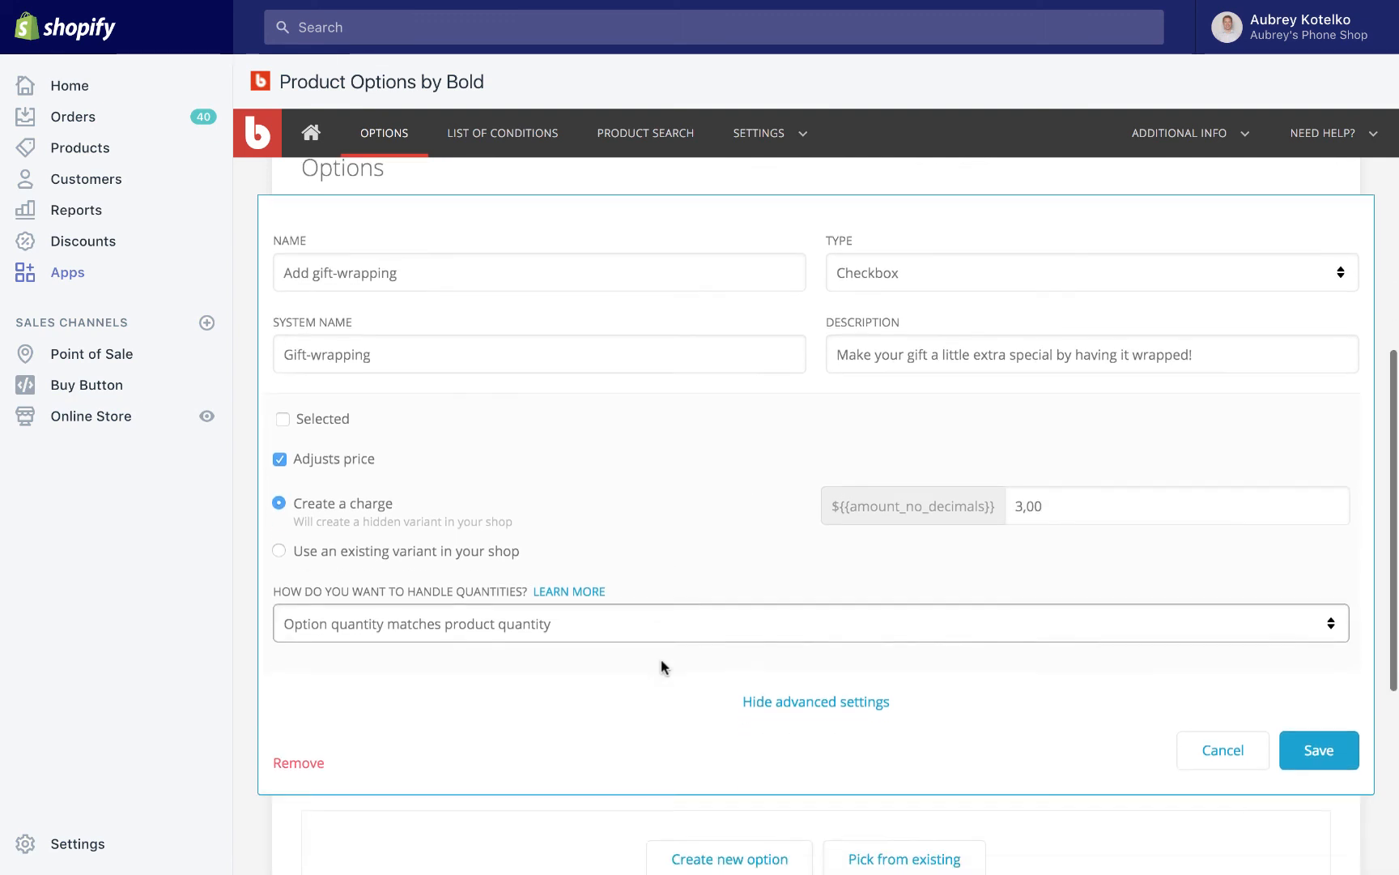
Set the quantity handling to "Add one option item for the entire cart" and save both the option and the option set.
{"action": "left_click", "coordinate": [620, 634]}
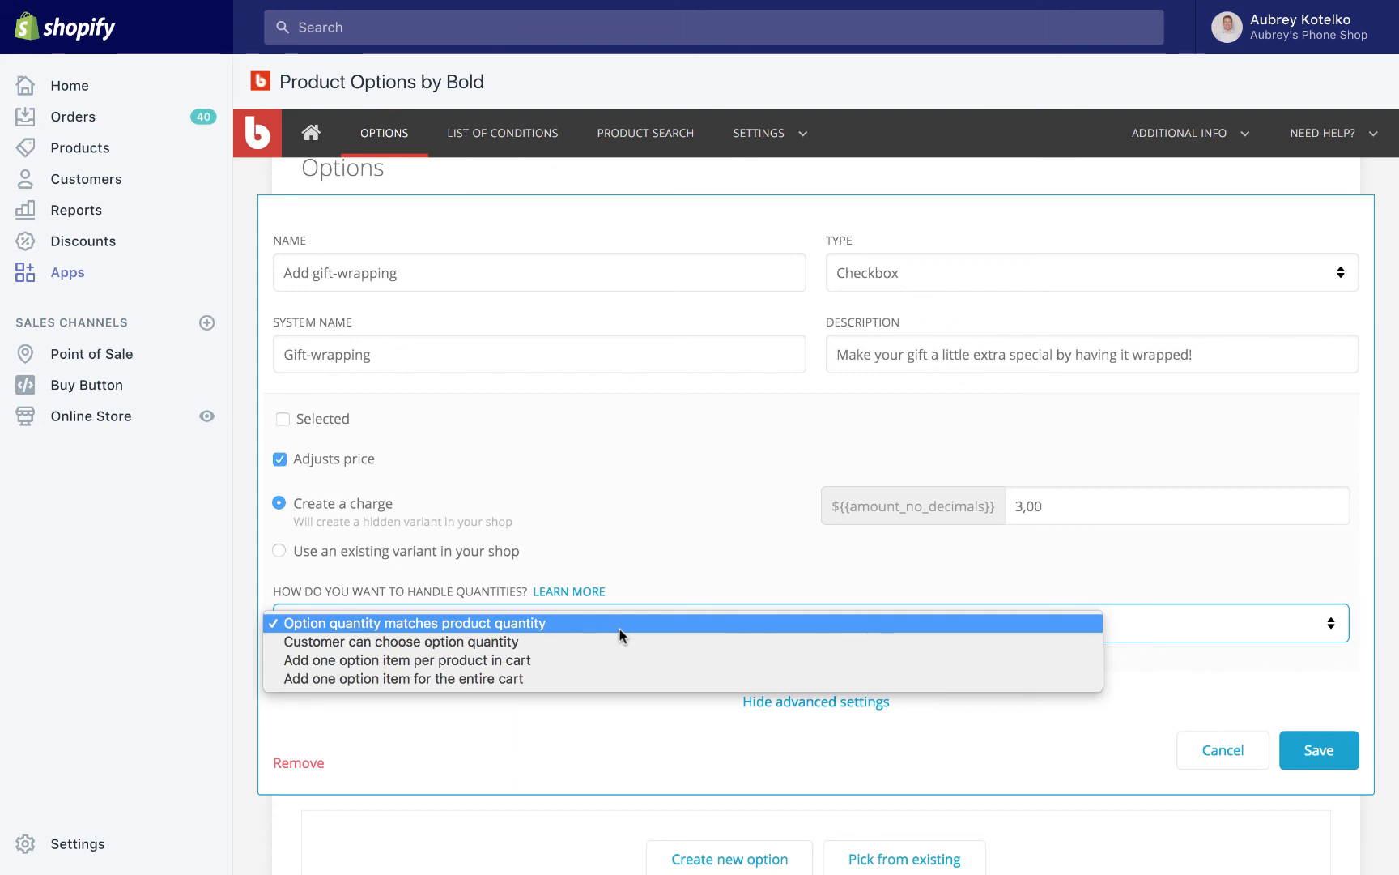
{"action": "left_click", "coordinate": [608, 674]}
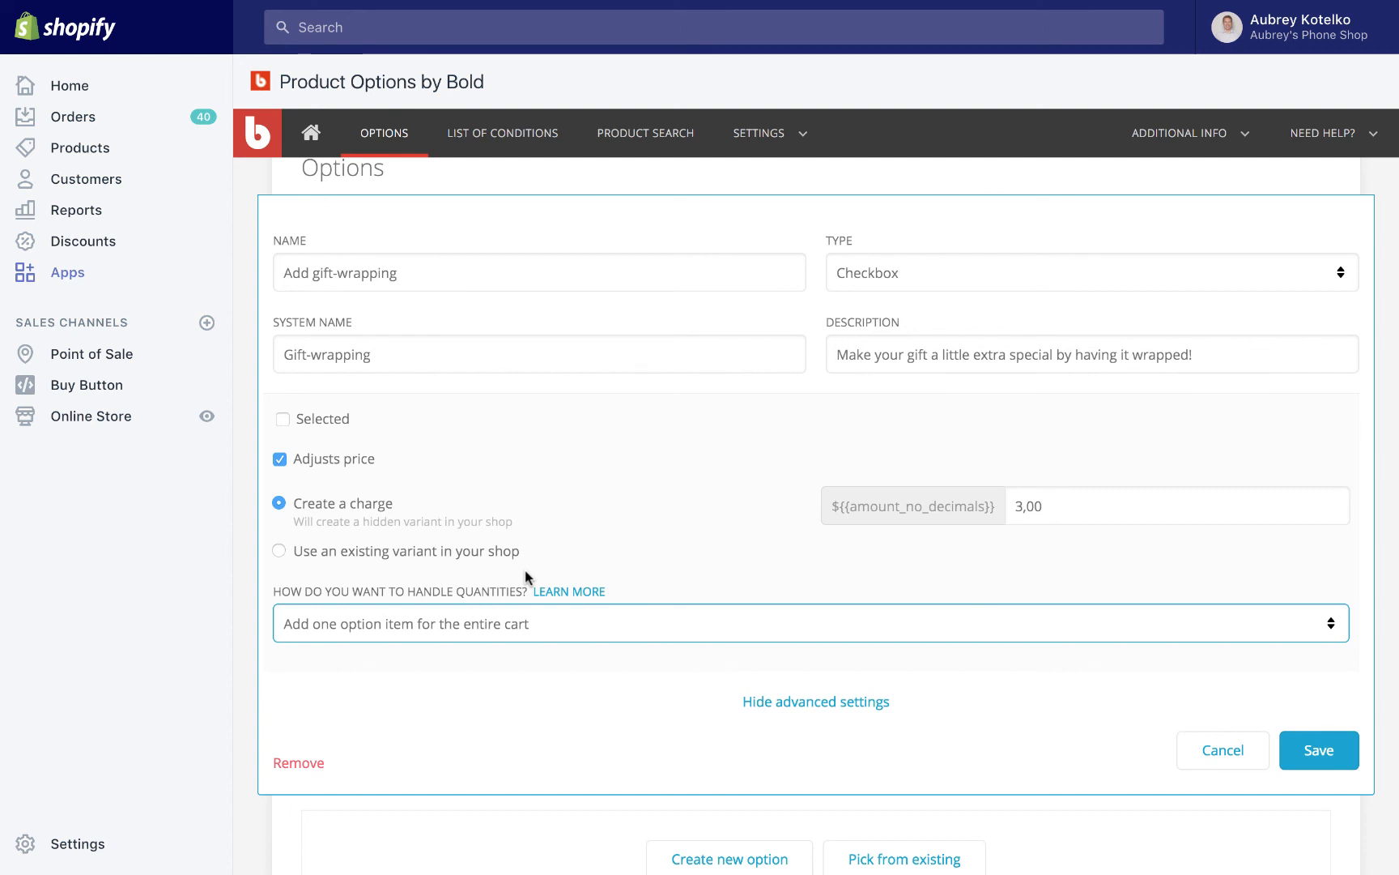
{"action": "left_click", "coordinate": [682, 657]}
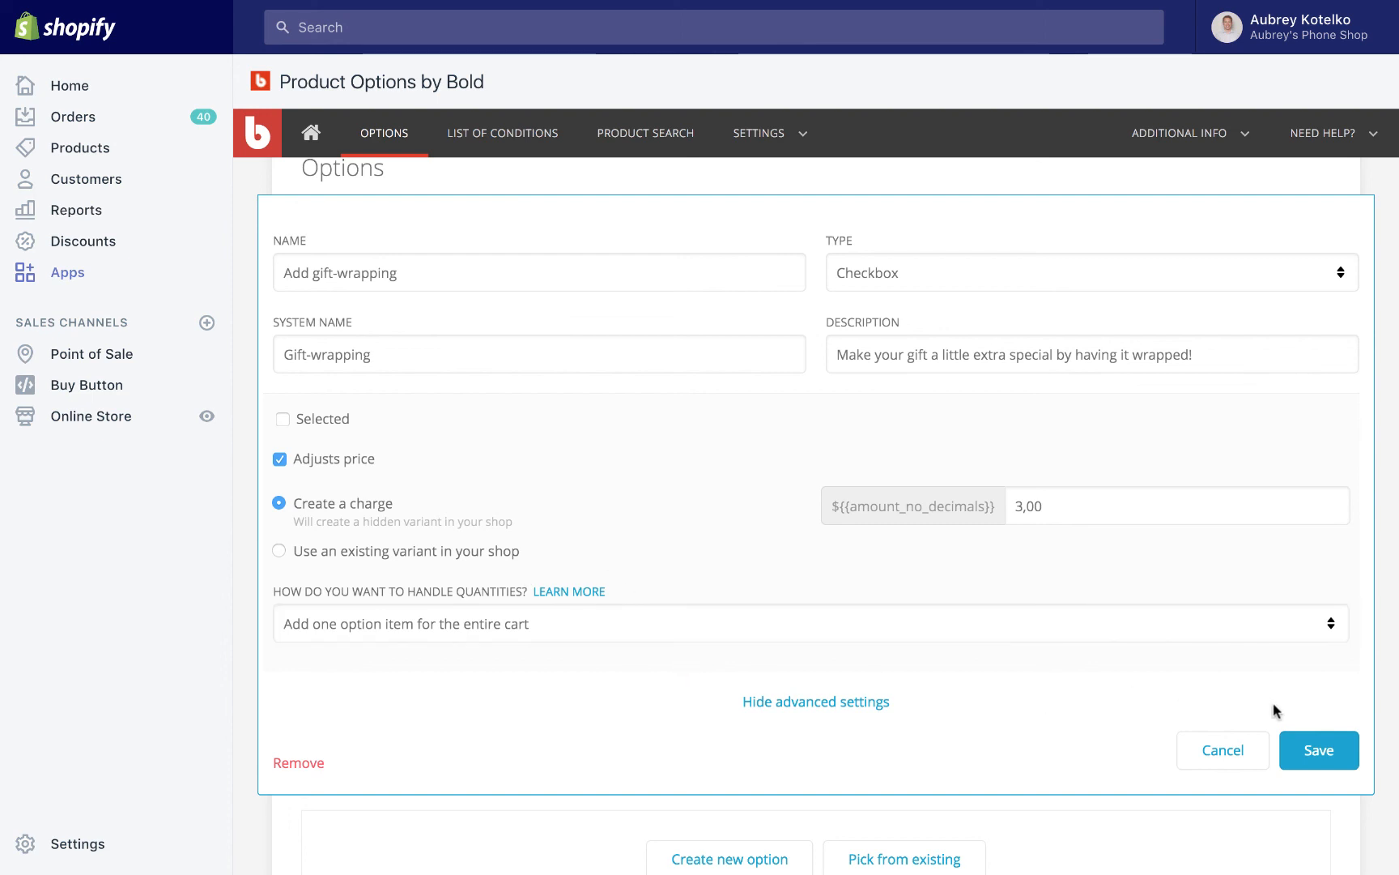
{"action": "left_click", "coordinate": [1306, 744]}
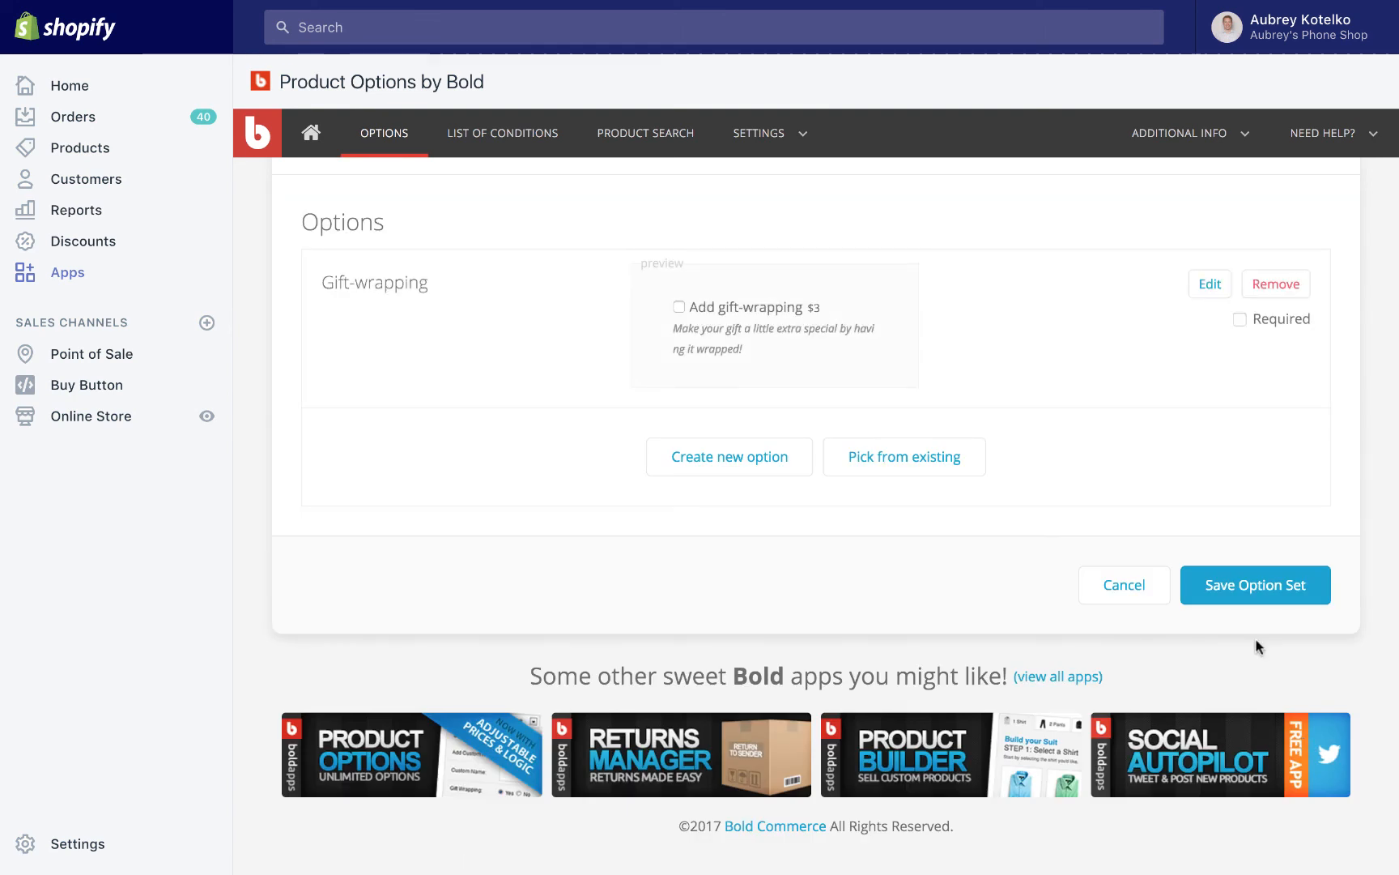
{"action": "left_click", "coordinate": [1232, 602]}
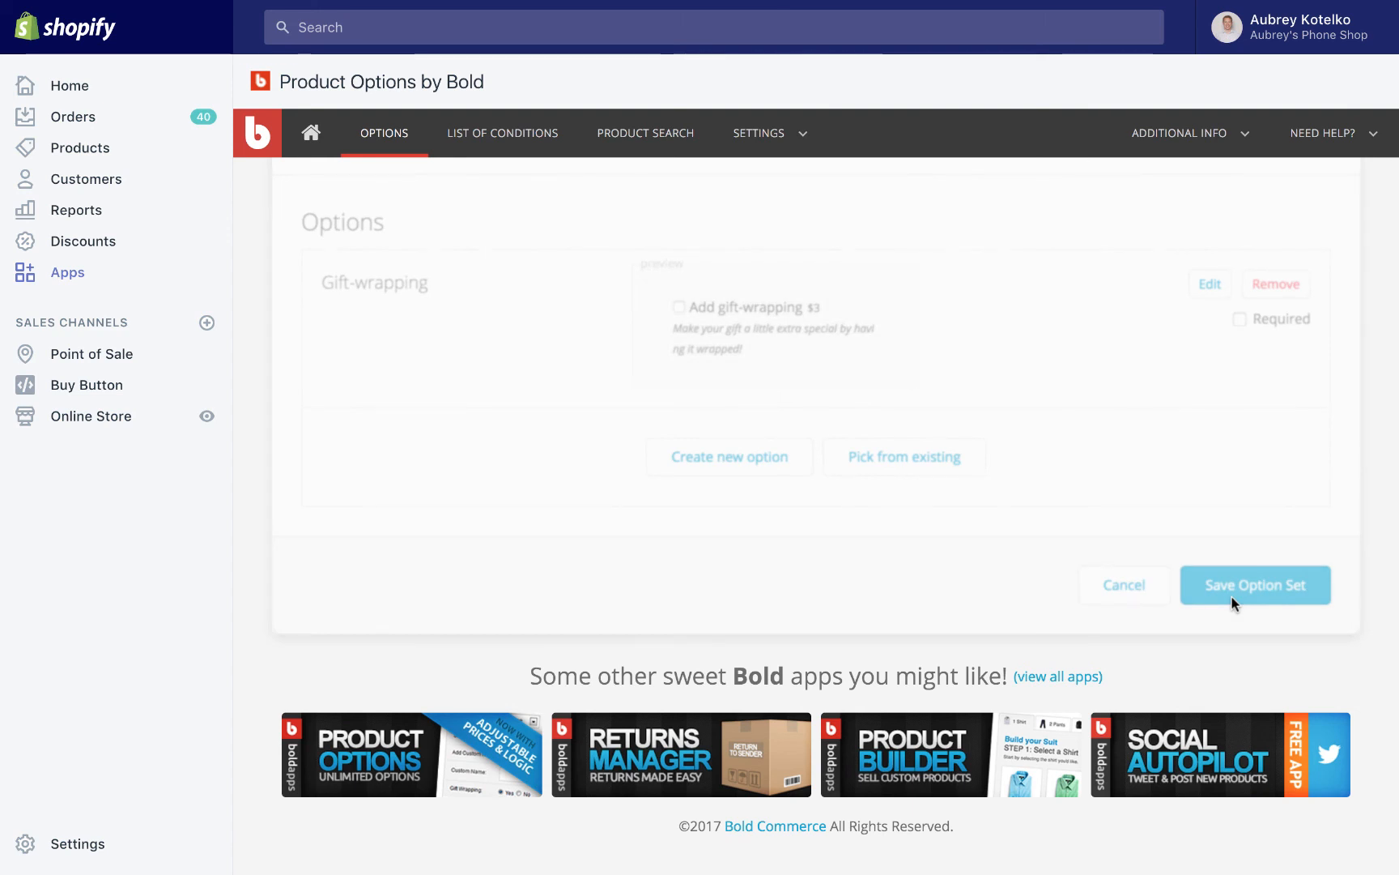